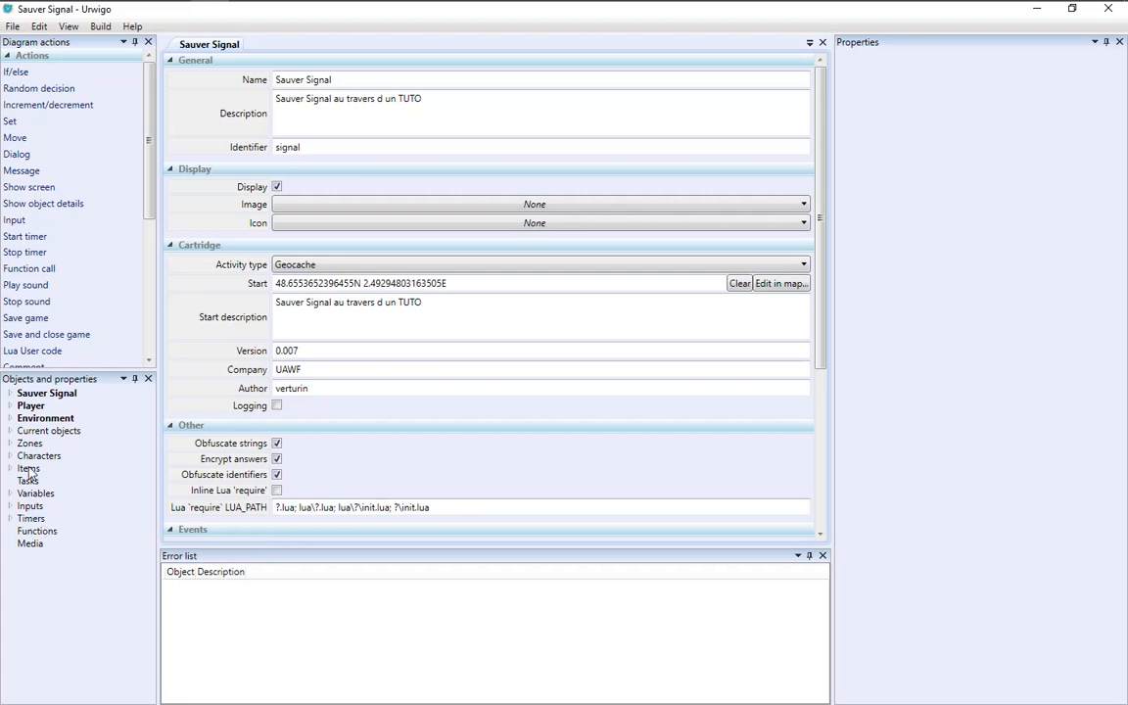
# - Create a new function with name and description "RIP" and identifier "funRip"
pyautogui.click(32, 535)
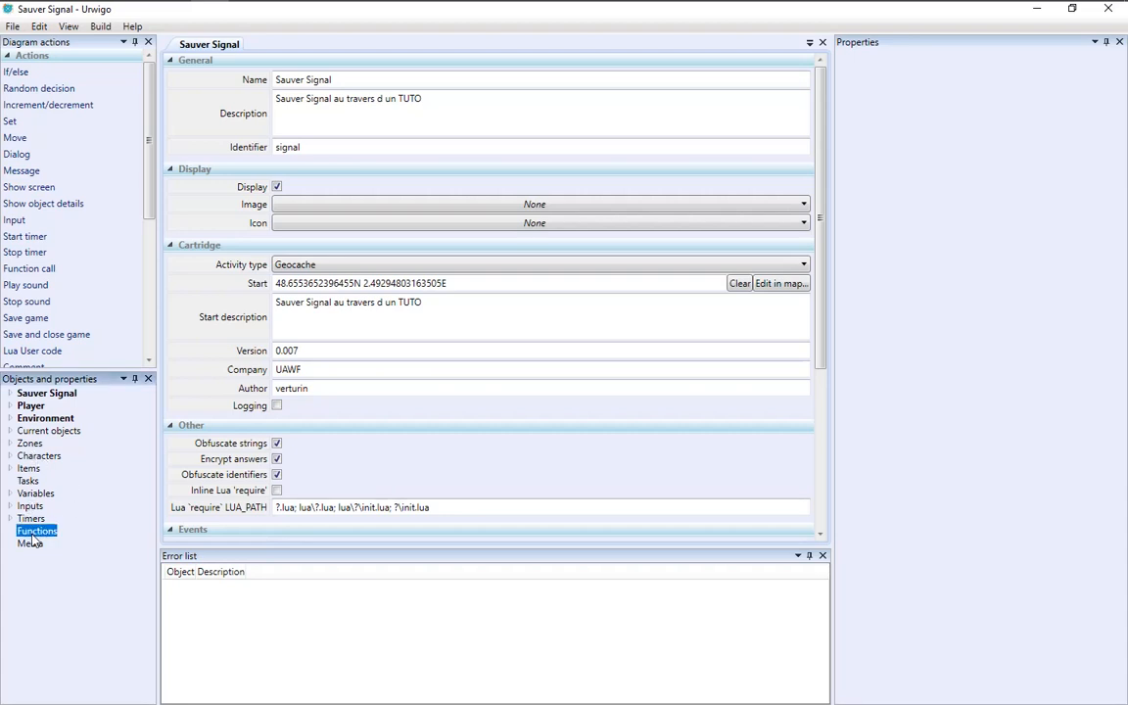
pyautogui.doubleClick(33, 534)
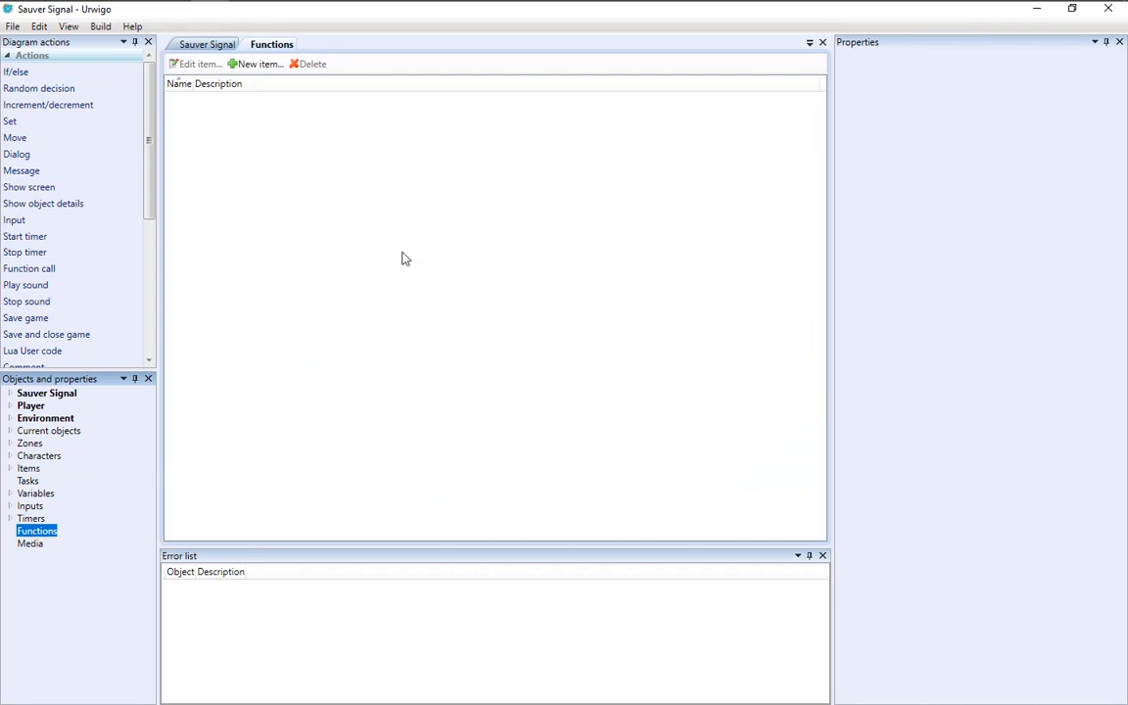
pyautogui.click(257, 64)
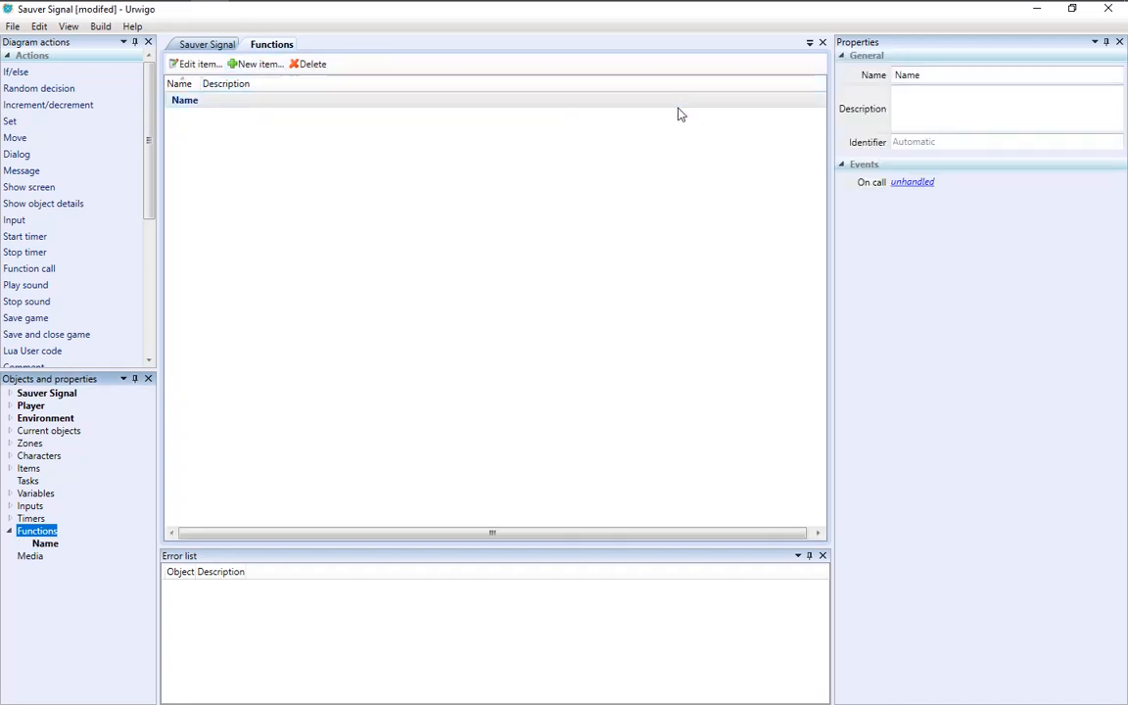
pyautogui.moveTo(957, 72); pyautogui.dragTo(843, 83)
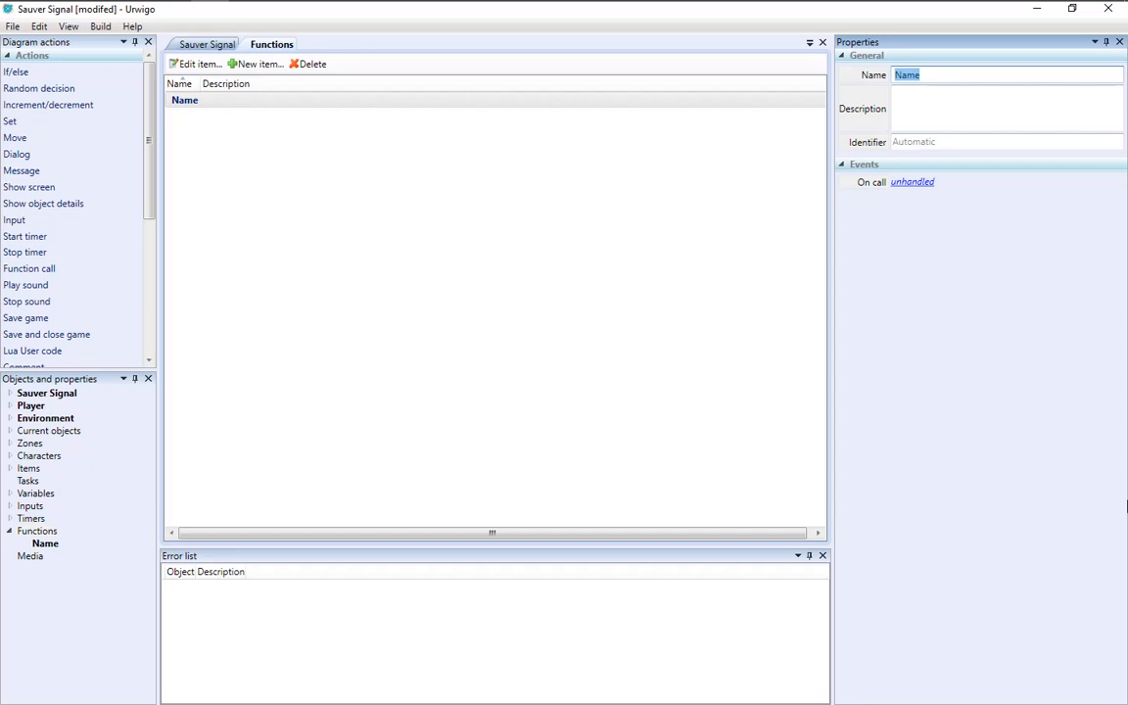
pyautogui.write('RIP')
pyautogui.press('Tab')
pyautogui.write('RIP')
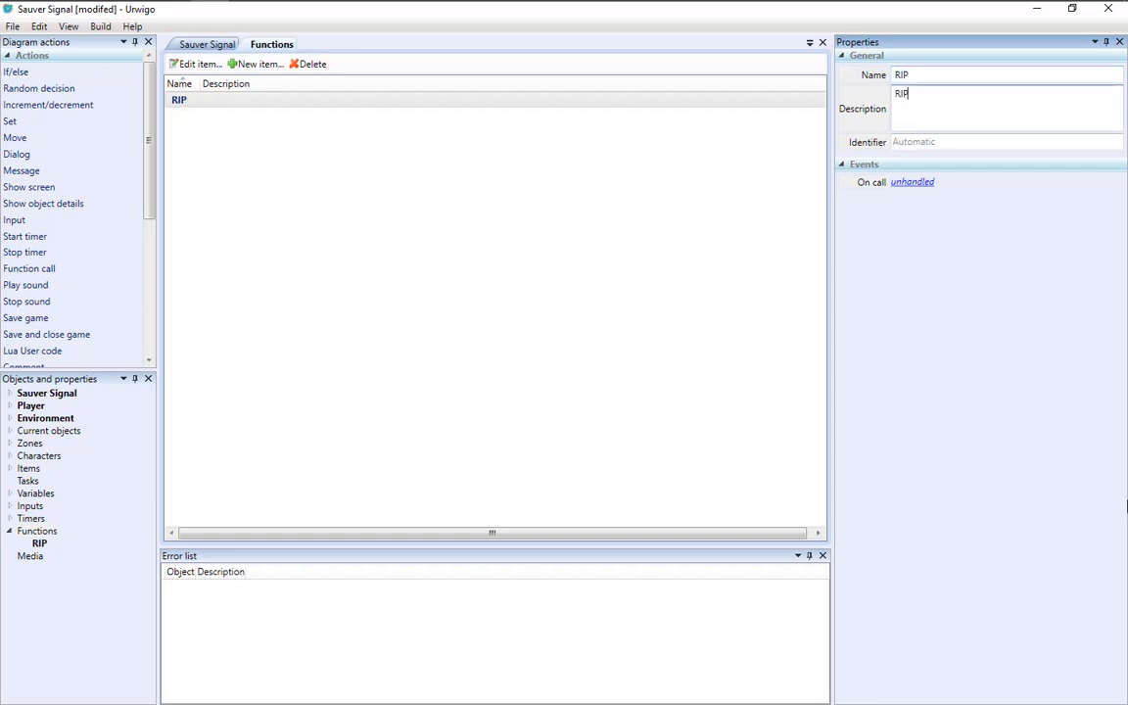
pyautogui.press('Tab')
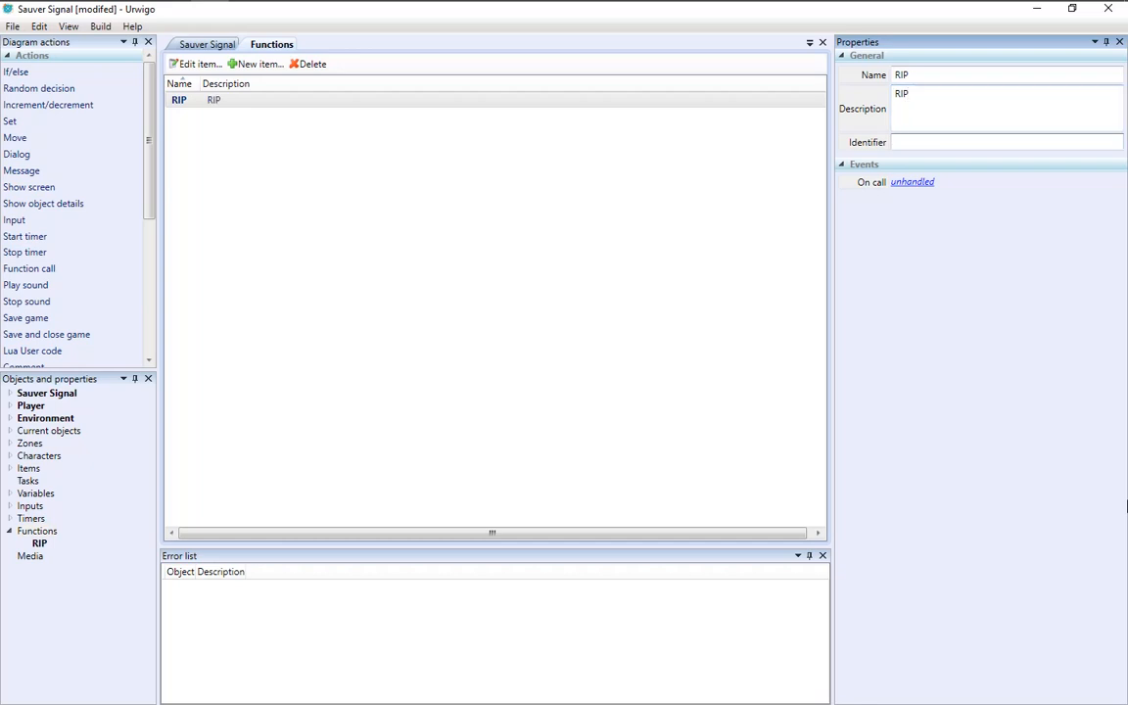
pyautogui.write('funRip')
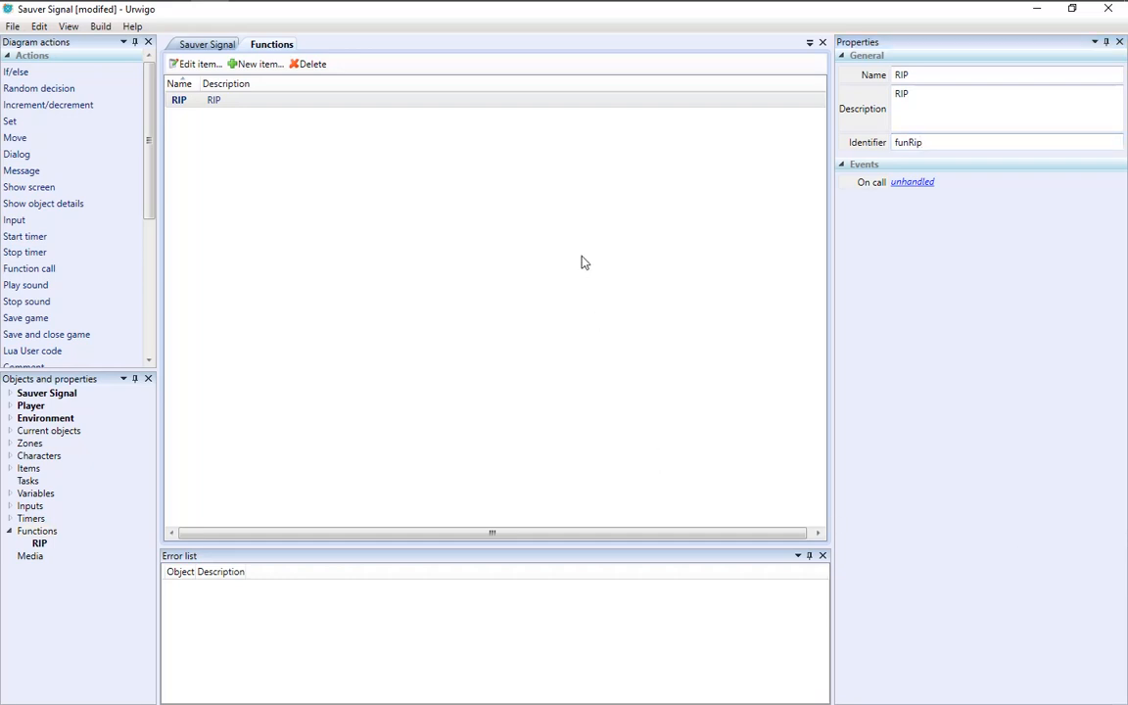
# - Add a message reading "vous etes trop lent le Dragon vous Tue" to the RIP function's On call event
pyautogui.click(914, 185)
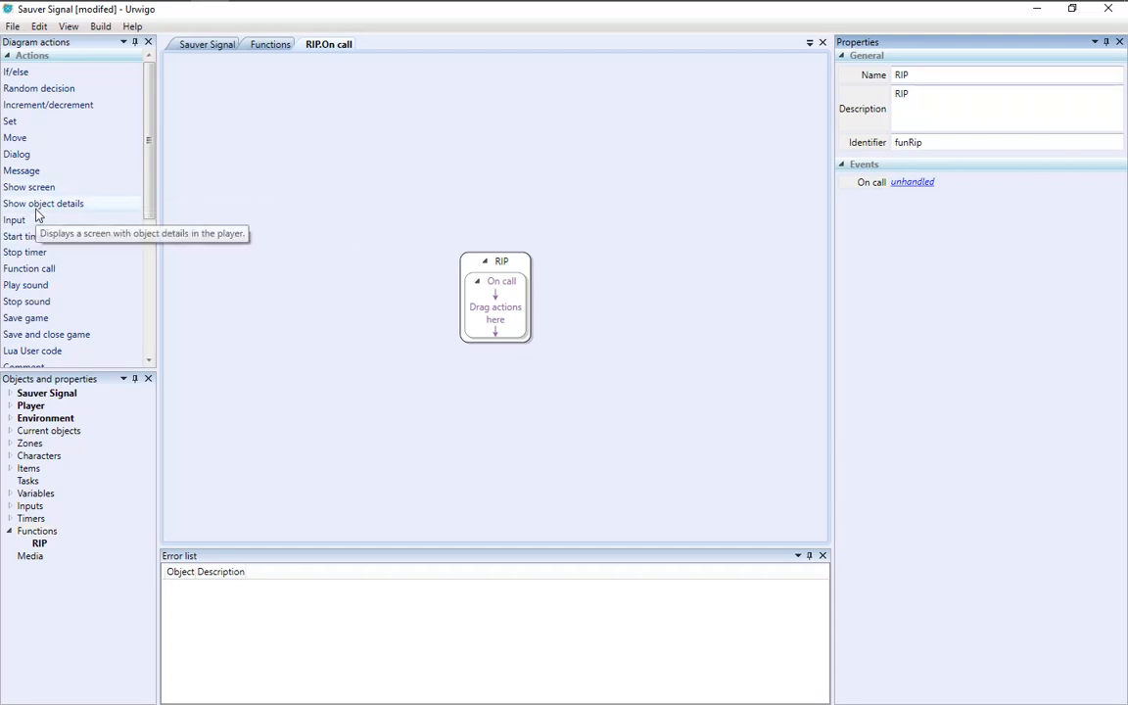
pyautogui.moveTo(17, 172); pyautogui.dragTo(494, 311)
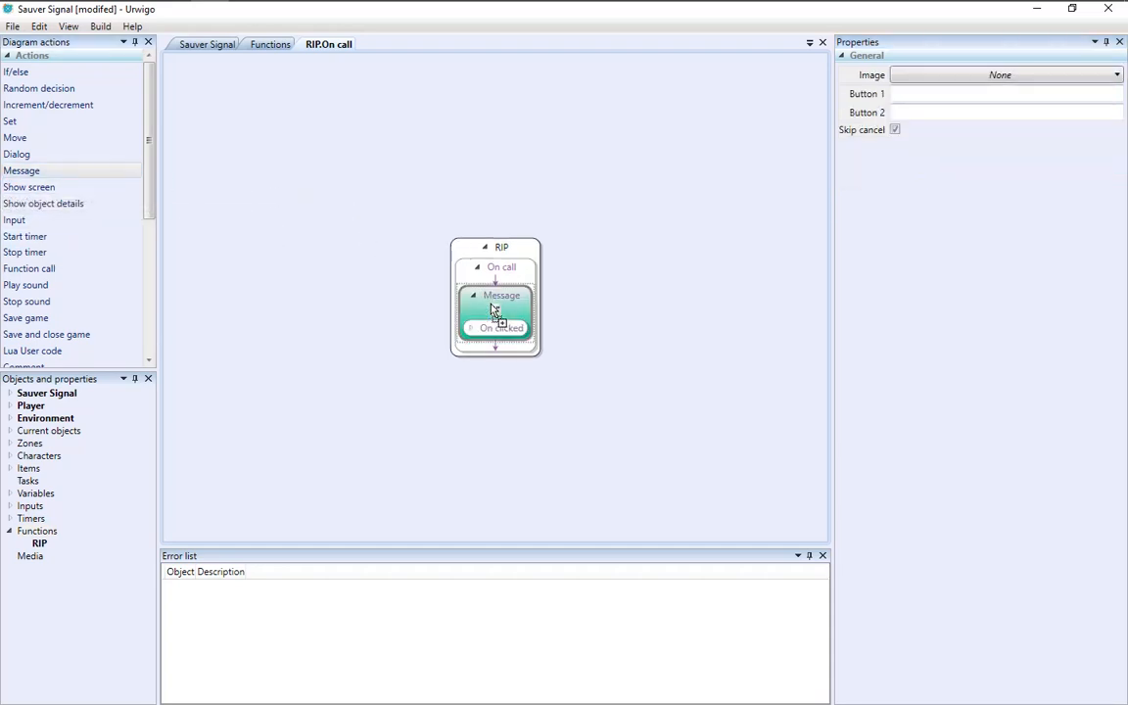
pyautogui.click(495, 310)
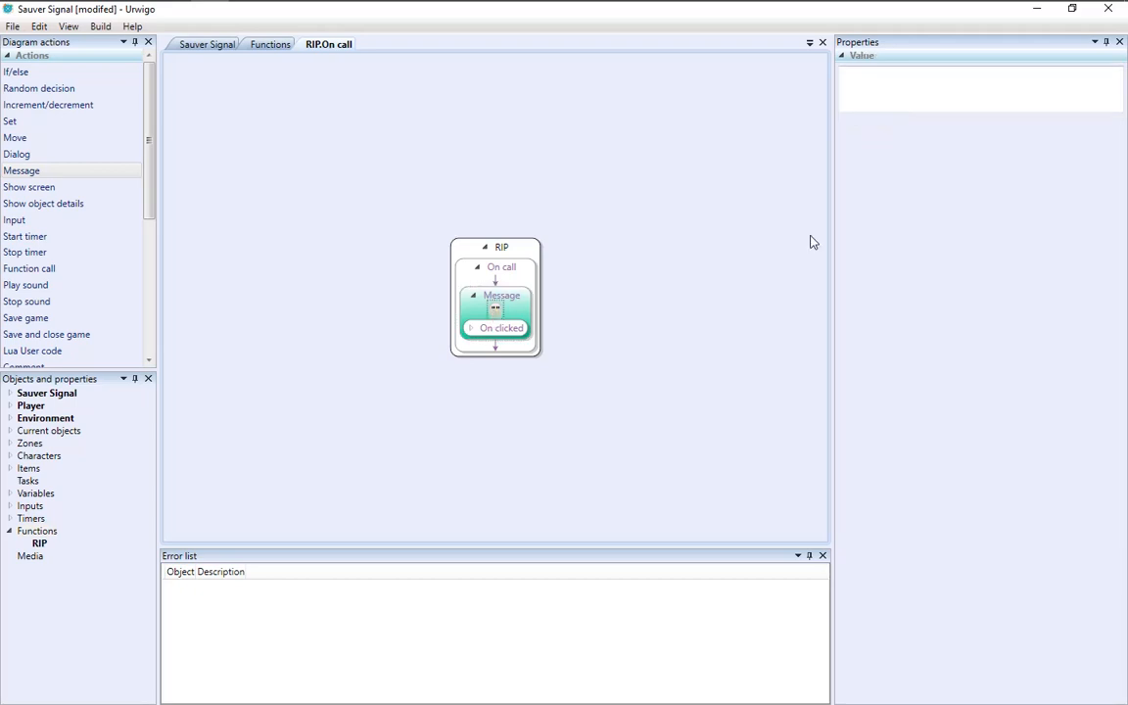
pyautogui.click(893, 87)
pyautogui.write('vous')
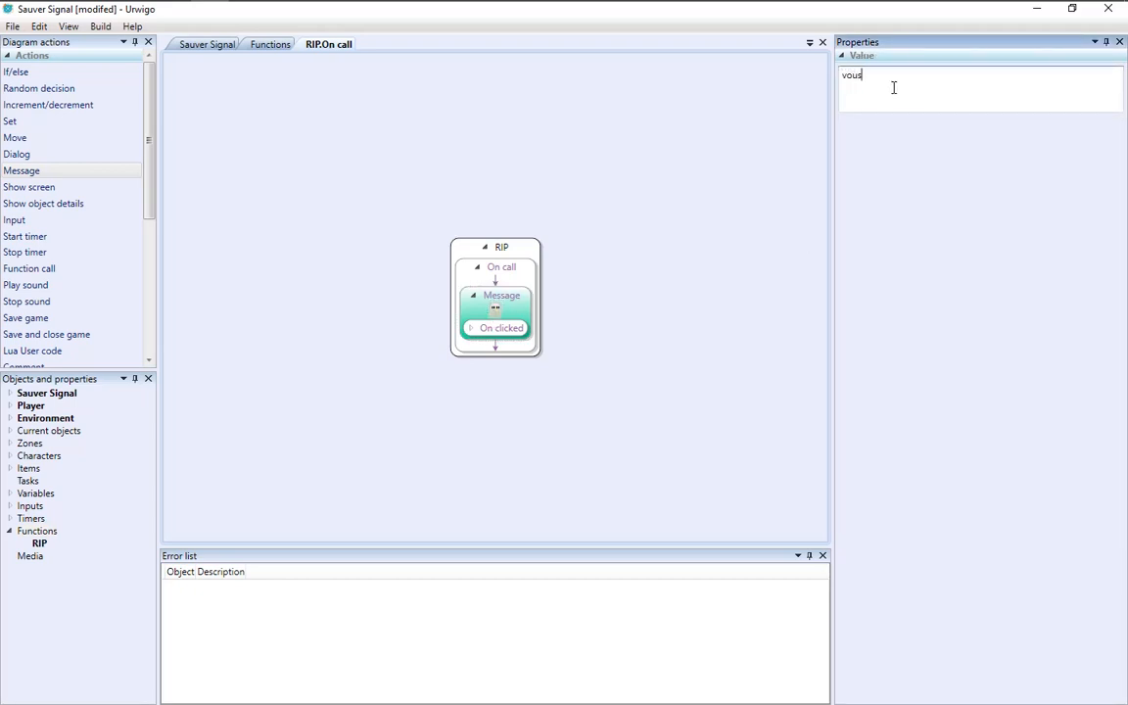
pyautogui.write(' etes trop lent le Dragon vous Tue')
pyautogui.click(646, 226)
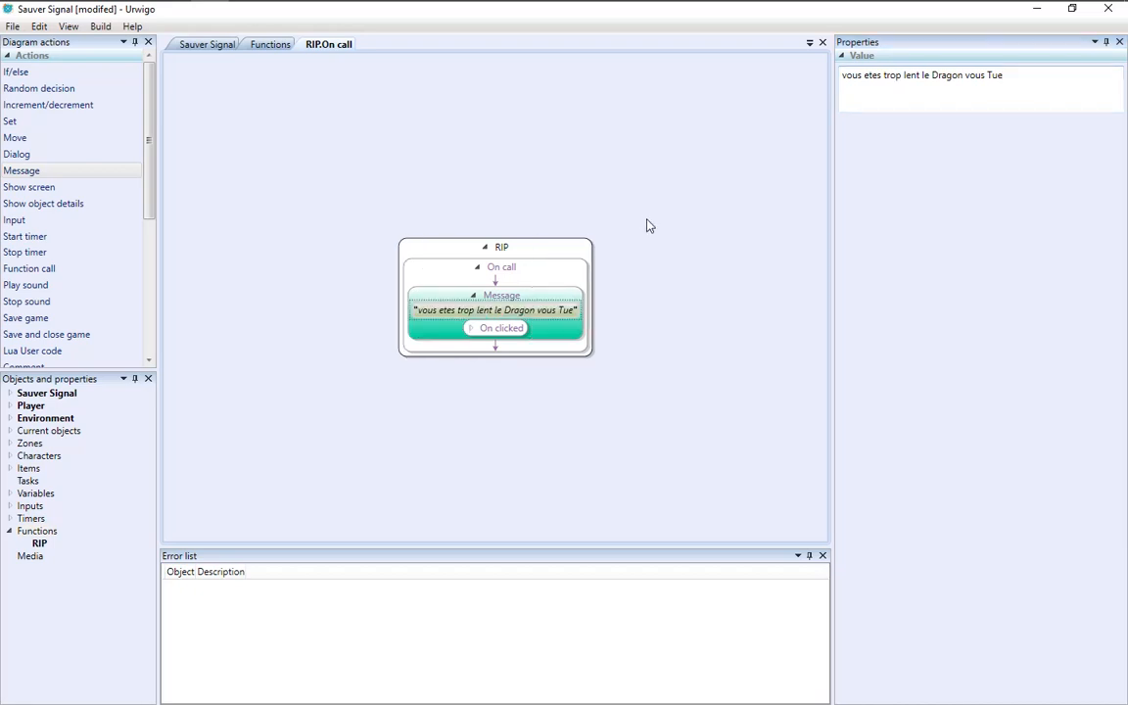
# - Nest a second message reading "Merci pour votre aide" in the On clicked event of the Dragon message
pyautogui.click(471, 329)
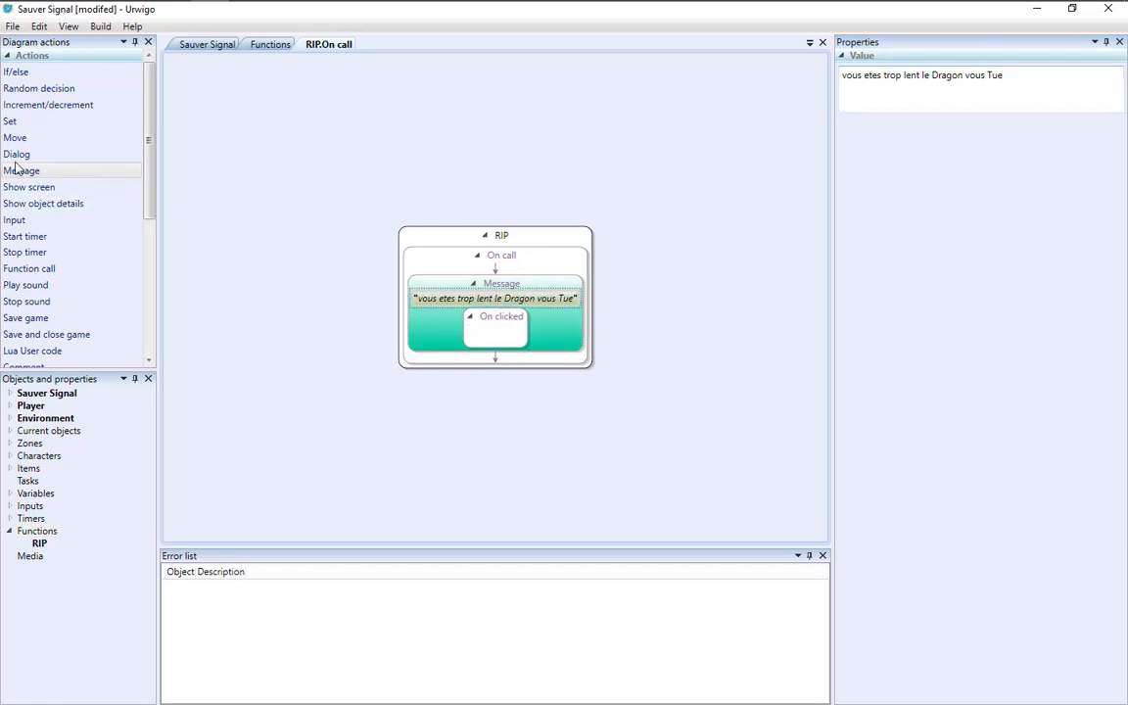
pyautogui.moveTo(19, 172); pyautogui.dragTo(501, 337)
pyautogui.click(496, 334)
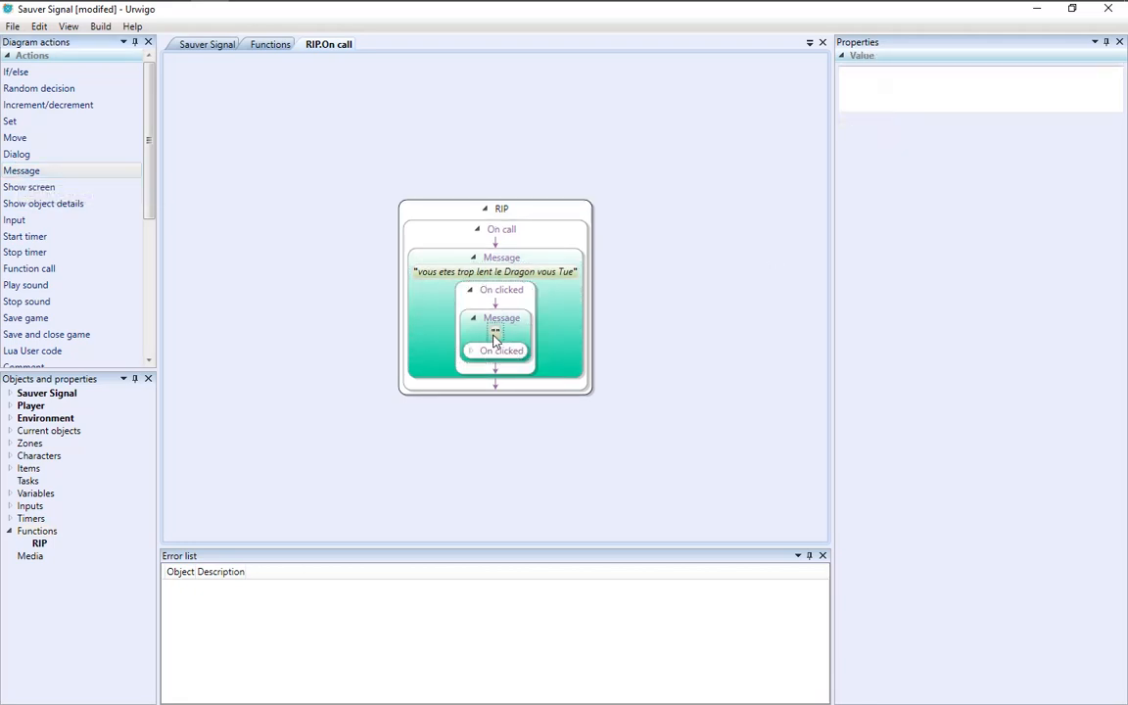
pyautogui.click(917, 95)
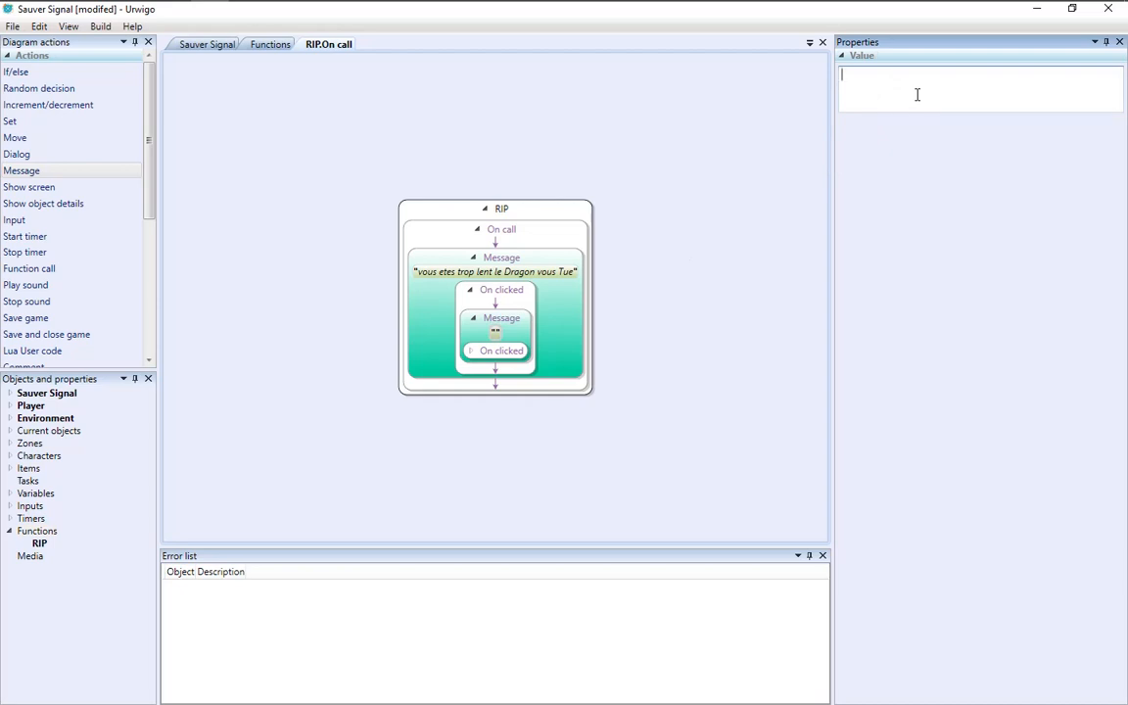
pyautogui.write('Merci pour votre aide')
pyautogui.click(720, 186)
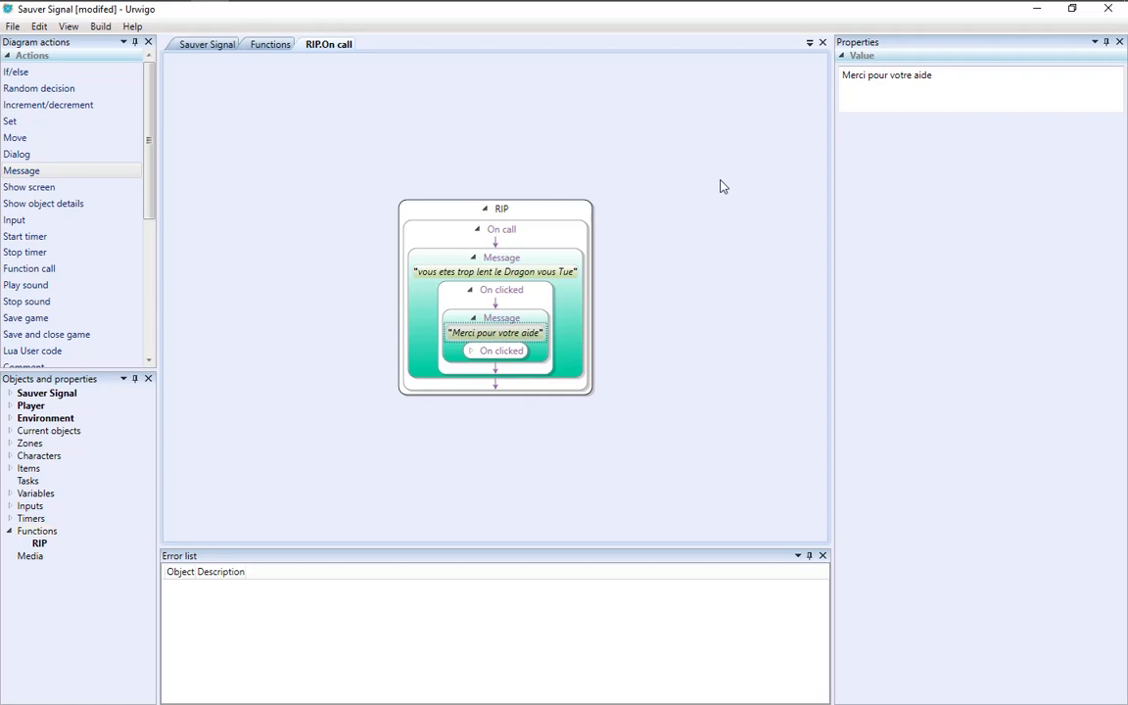
# - Add a Save and close game action to the On clicked event of the "Merci pour votre aide" message
pyautogui.click(472, 352)
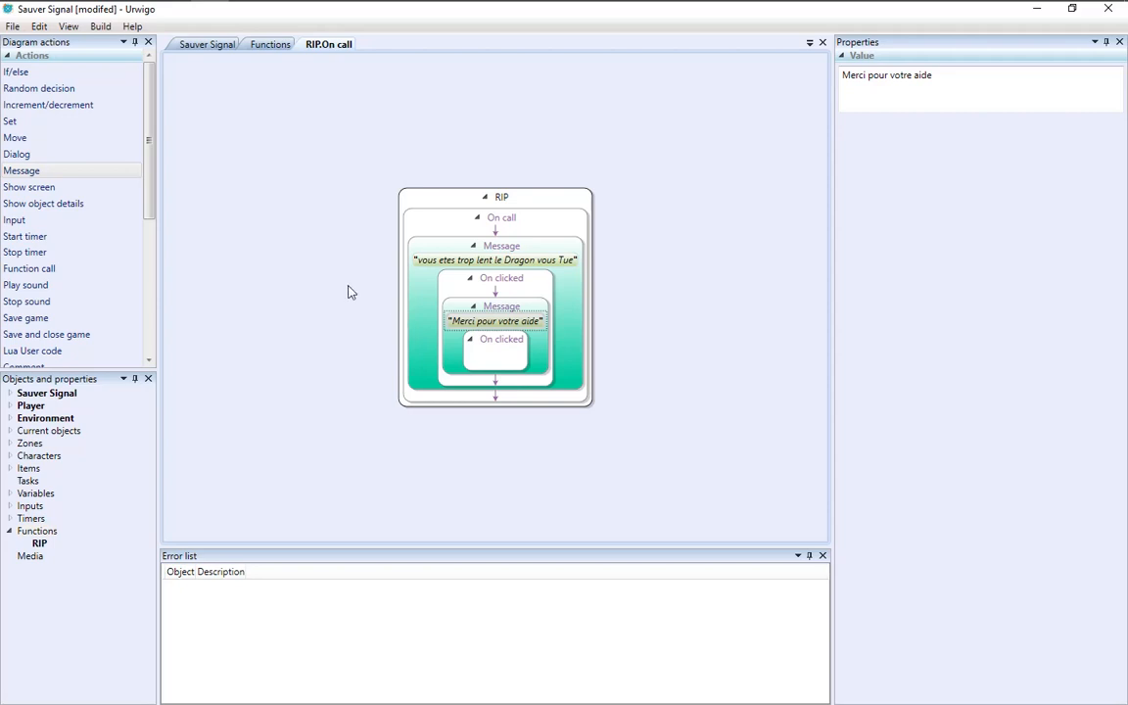
pyautogui.click(150, 353)
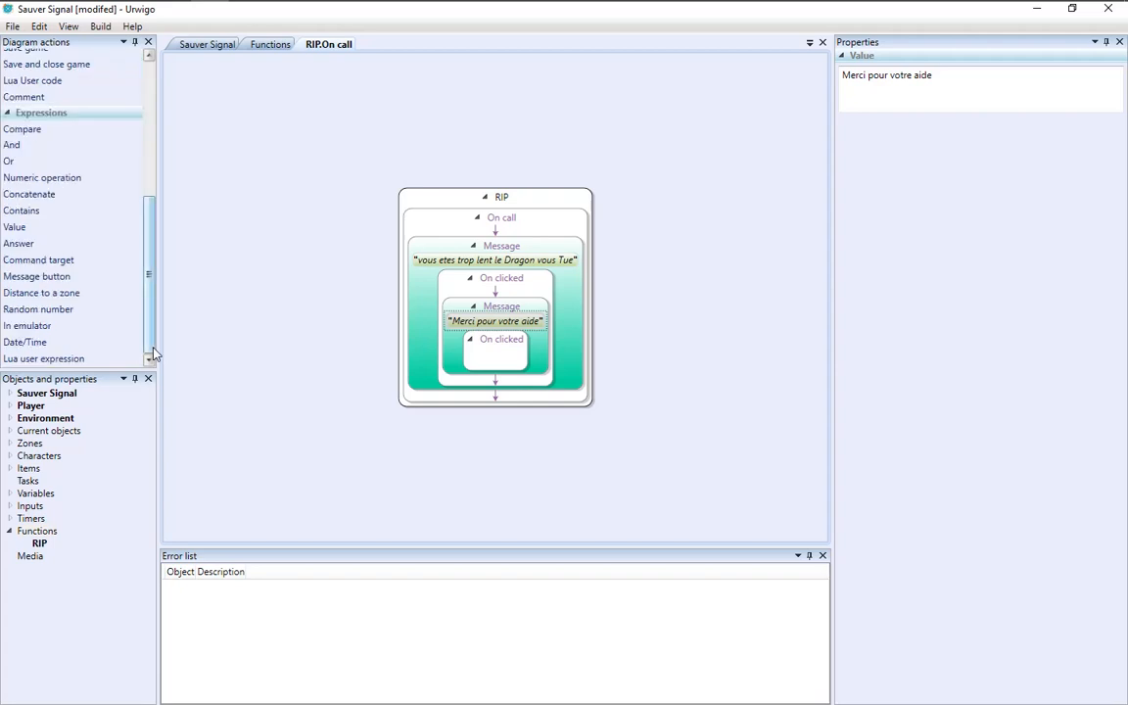
pyautogui.moveTo(154, 353); pyautogui.dragTo(162, 307)
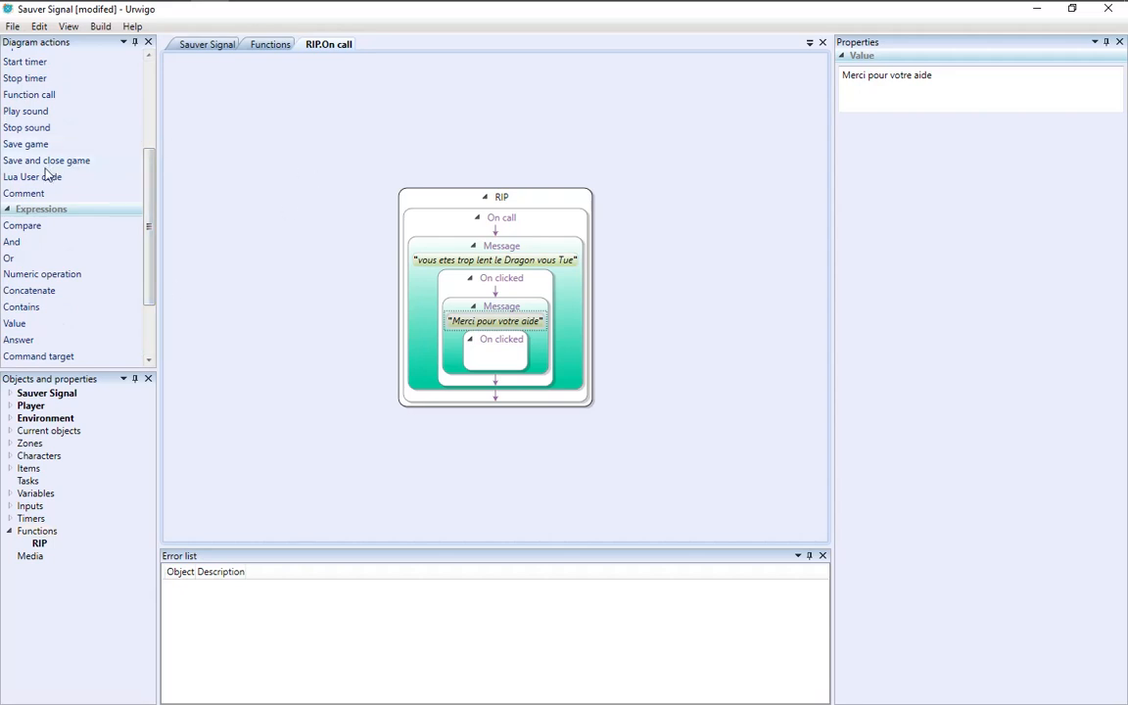
pyautogui.moveTo(26, 166); pyautogui.dragTo(494, 357)
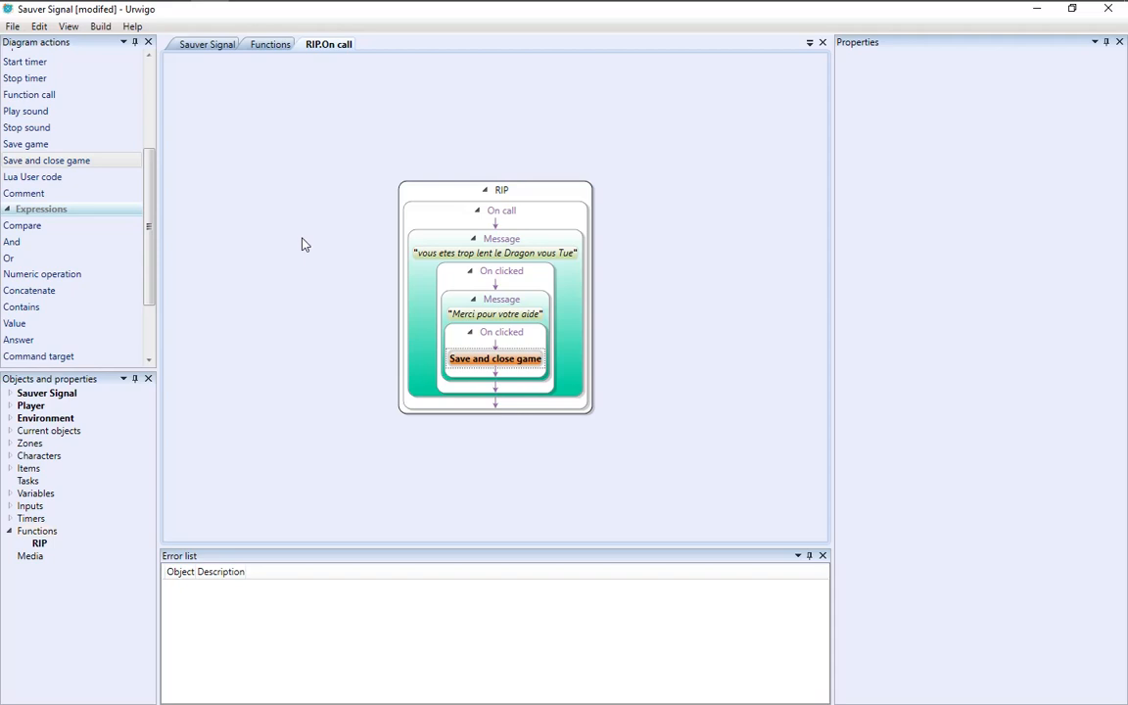
# - Delete the "RIP" message from the Else branch of the Grotte du Dragon zone's On enter event
pyautogui.click(28, 446)
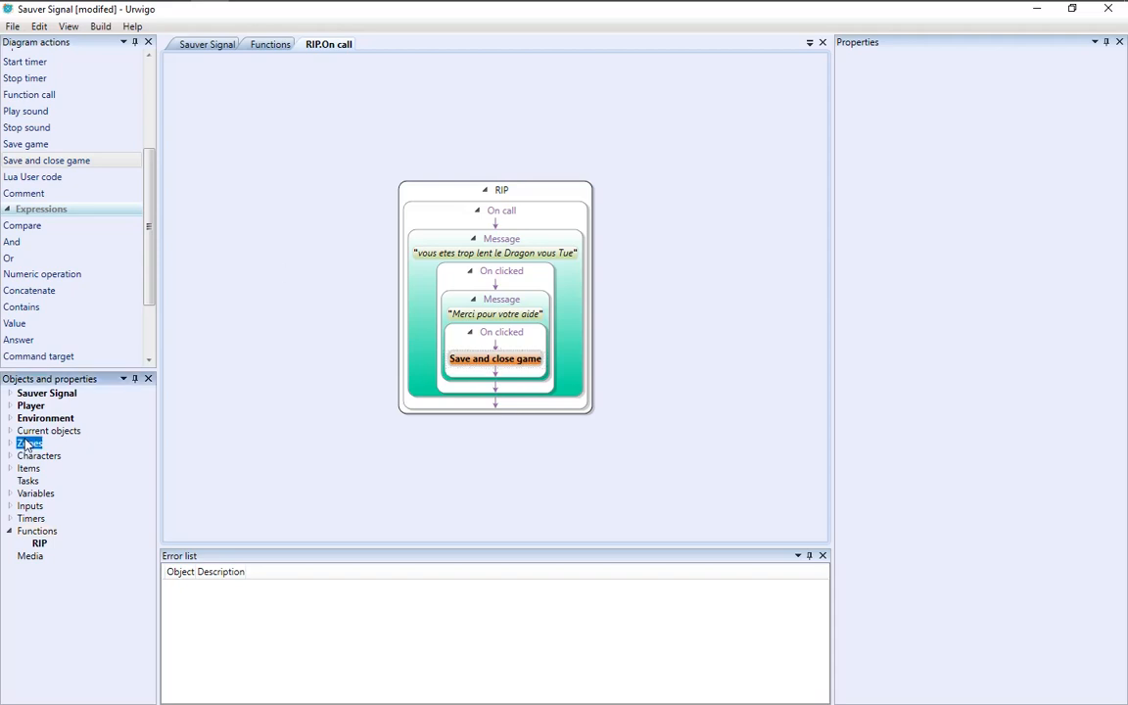
pyautogui.doubleClick(28, 445)
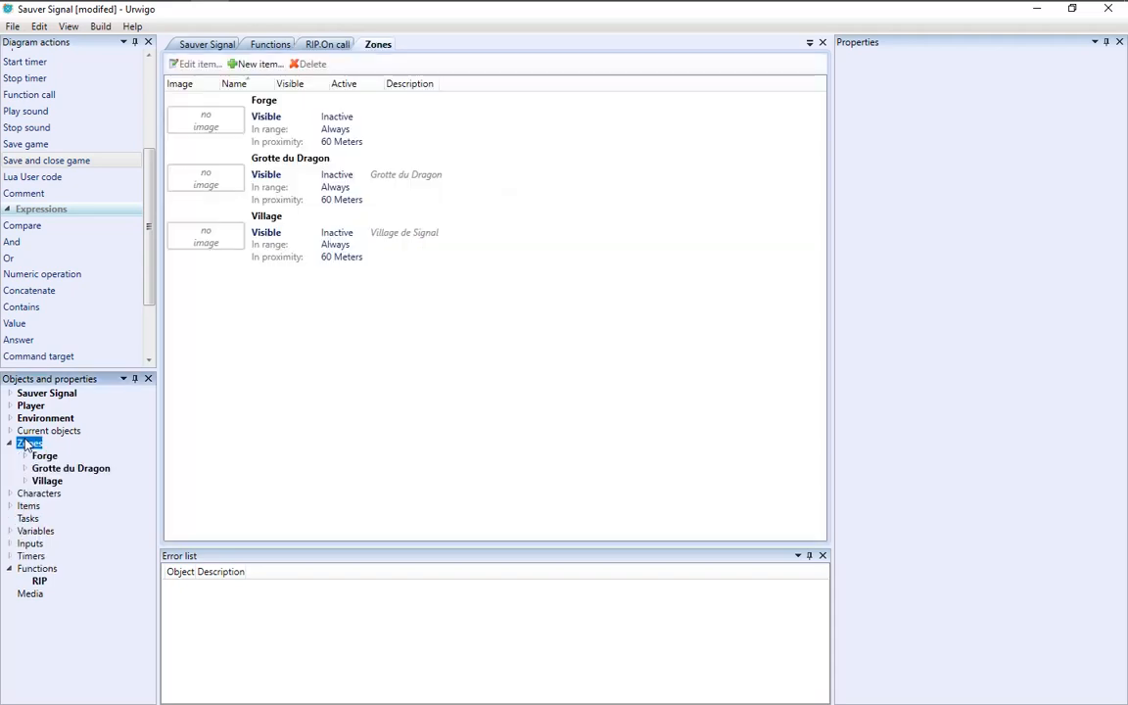
pyautogui.click(278, 173)
pyautogui.click(940, 571)
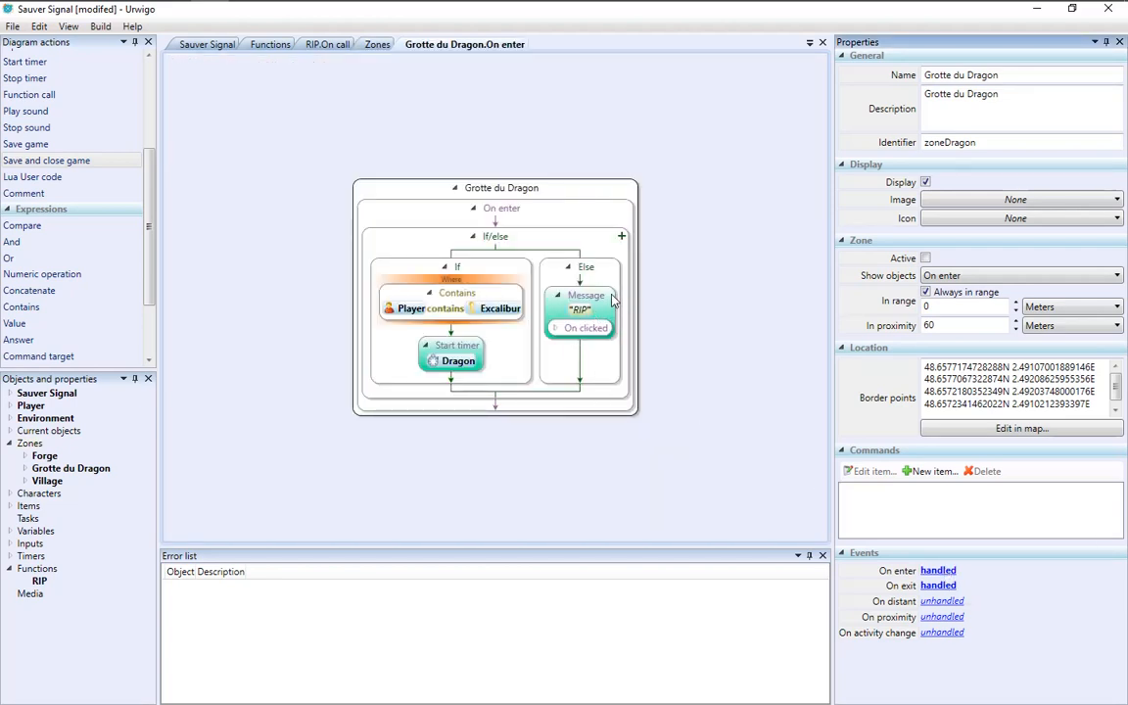
pyautogui.click(612, 299)
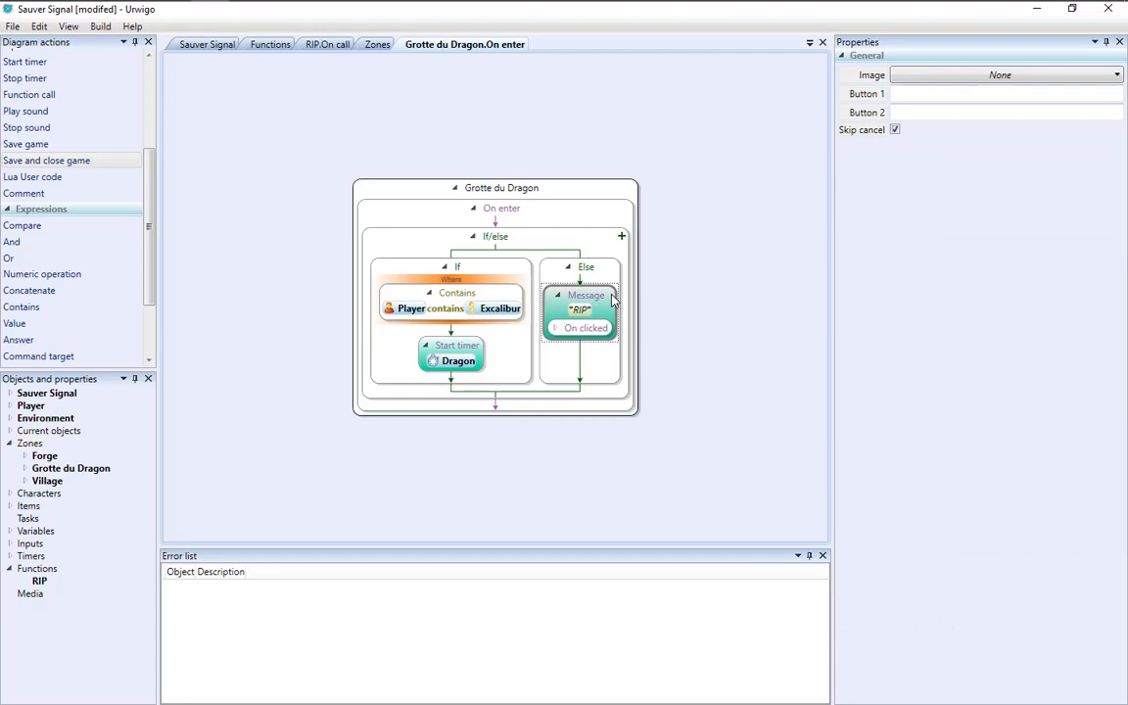
pyautogui.press('Delete')
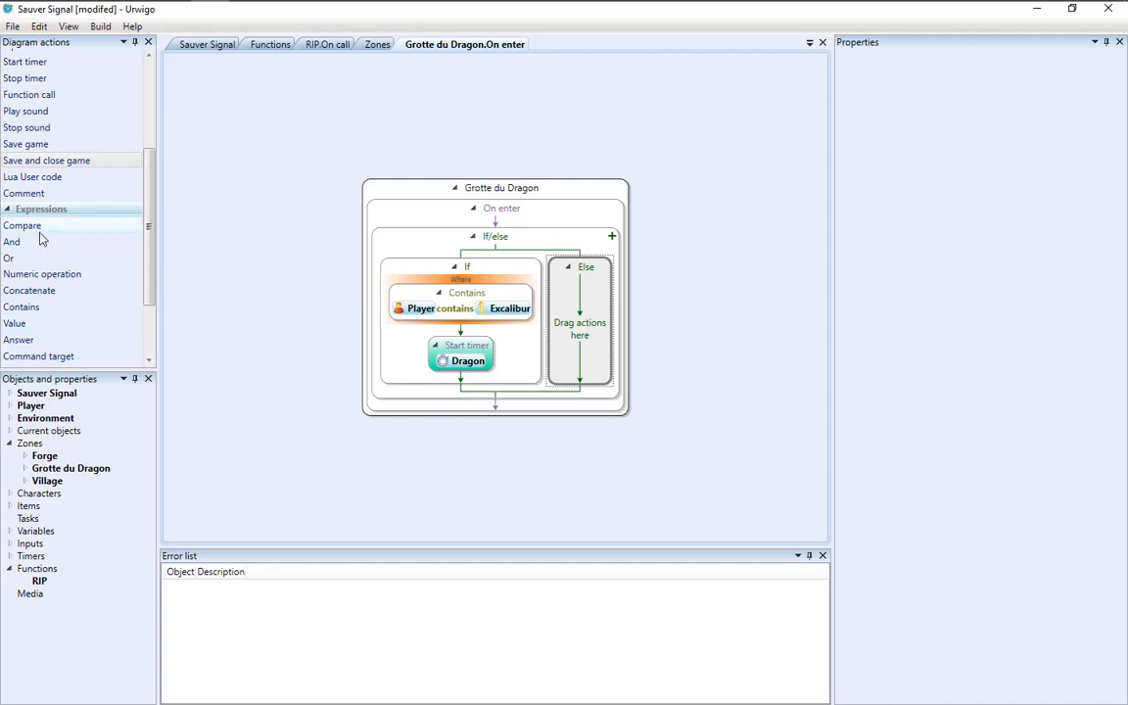
# - Add a Function call to the empty Else branch and assign the RIP function to it
pyautogui.moveTo(148, 221); pyautogui.dragTo(159, 323)
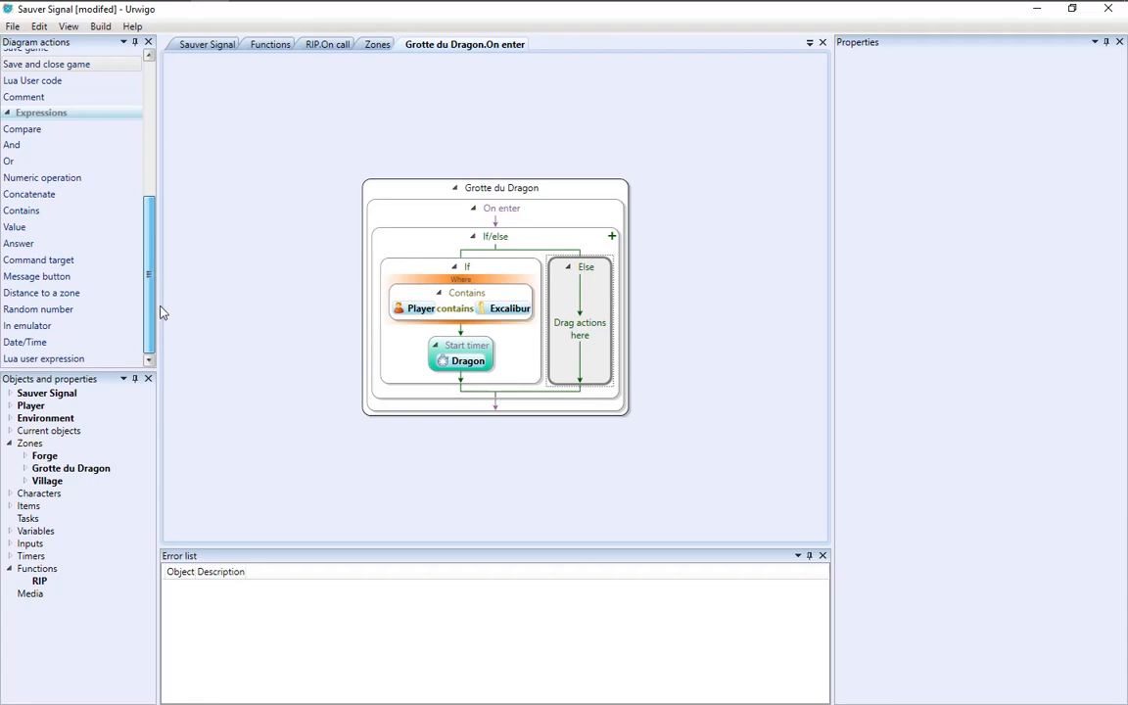
pyautogui.moveTo(149, 284); pyautogui.dragTo(149, 176)
pyautogui.moveTo(31, 215); pyautogui.dragTo(574, 314)
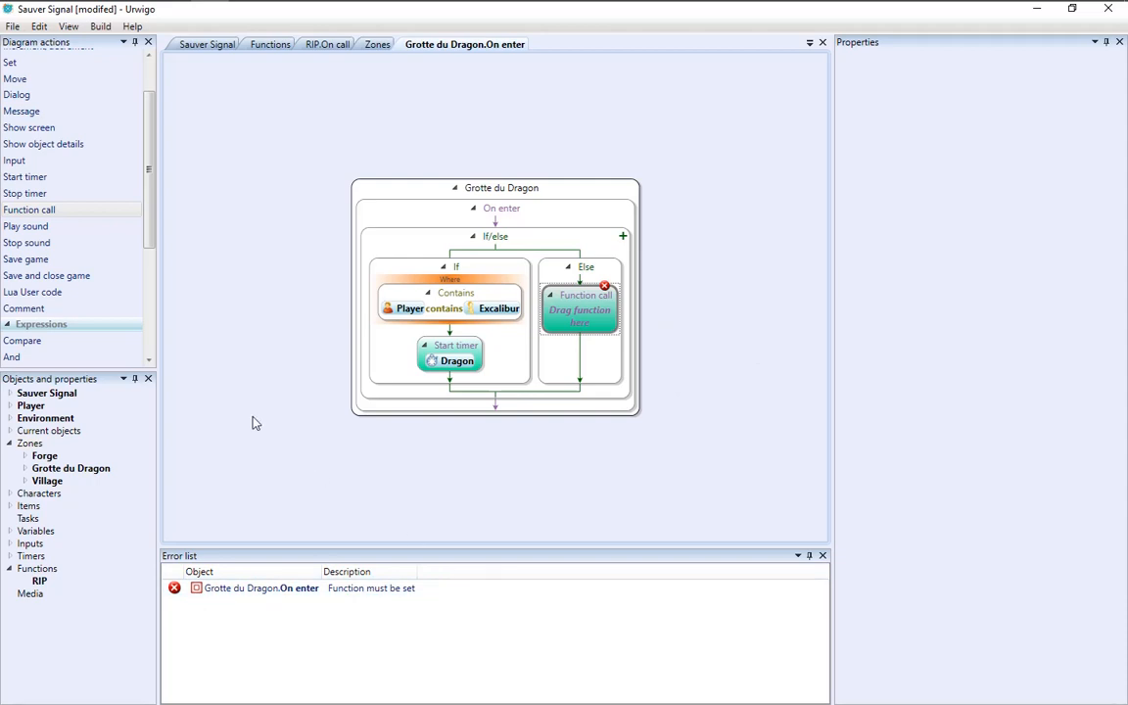
pyautogui.moveTo(39, 580); pyautogui.dragTo(578, 314)
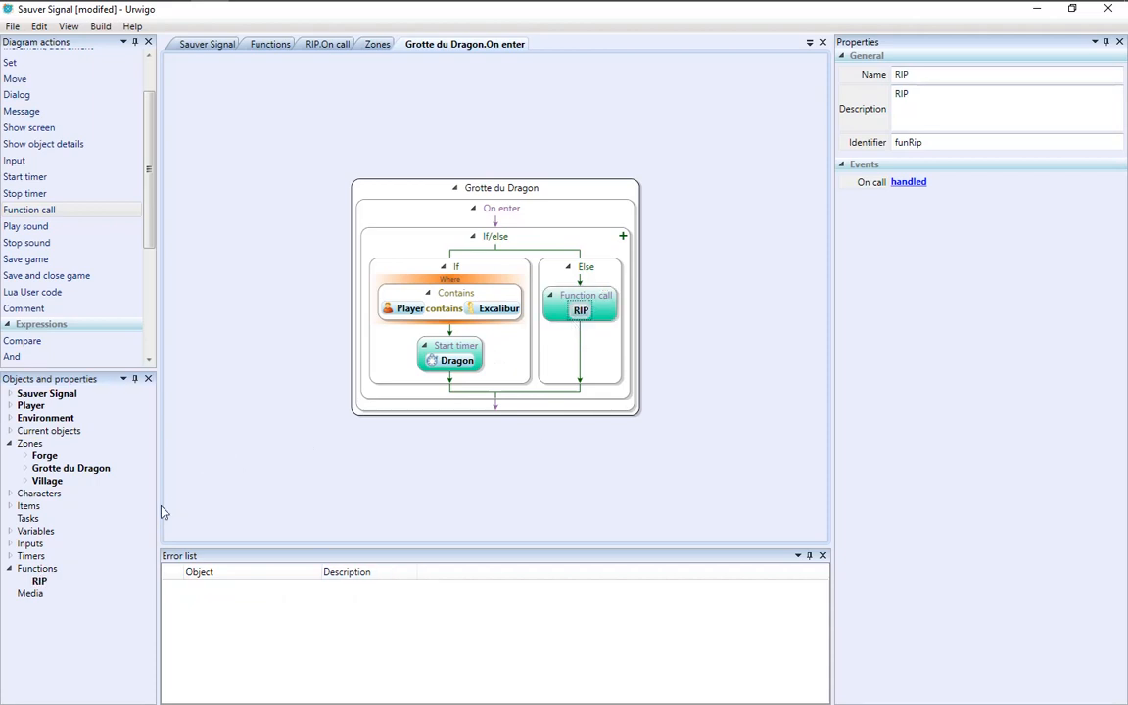
# - Replace the "RIP" message in the Dragon timer's On elapse event with a Function call to RIP
pyautogui.click(10, 556)
pyautogui.click(49, 569)
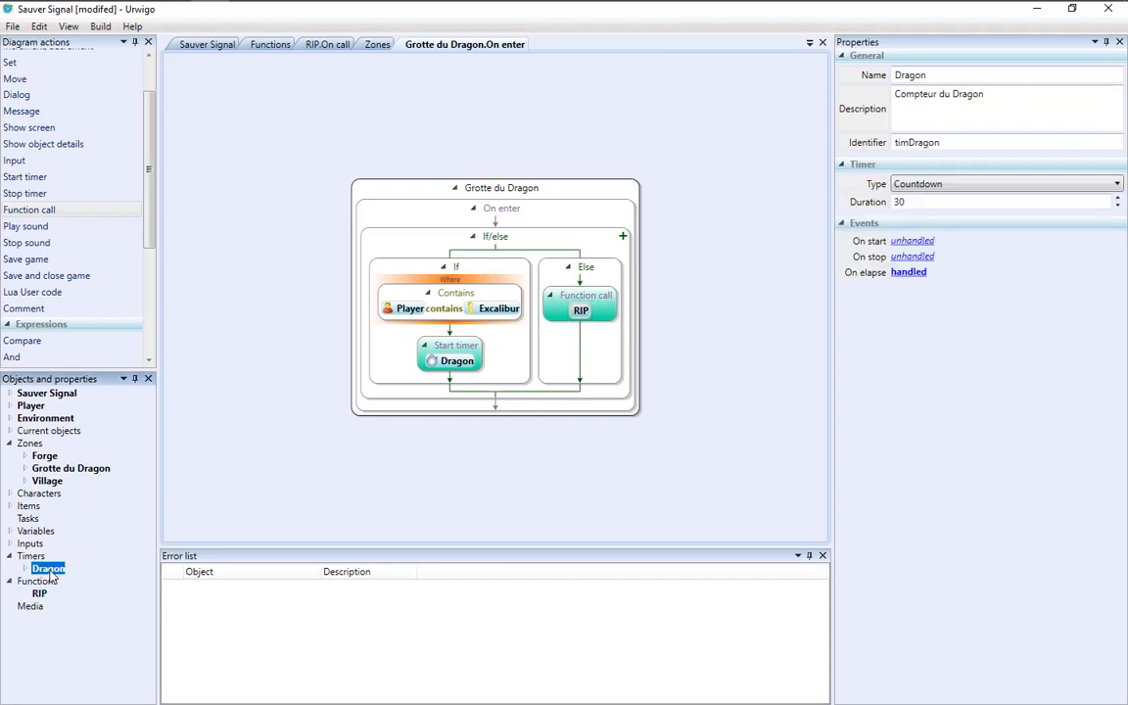
pyautogui.click(909, 272)
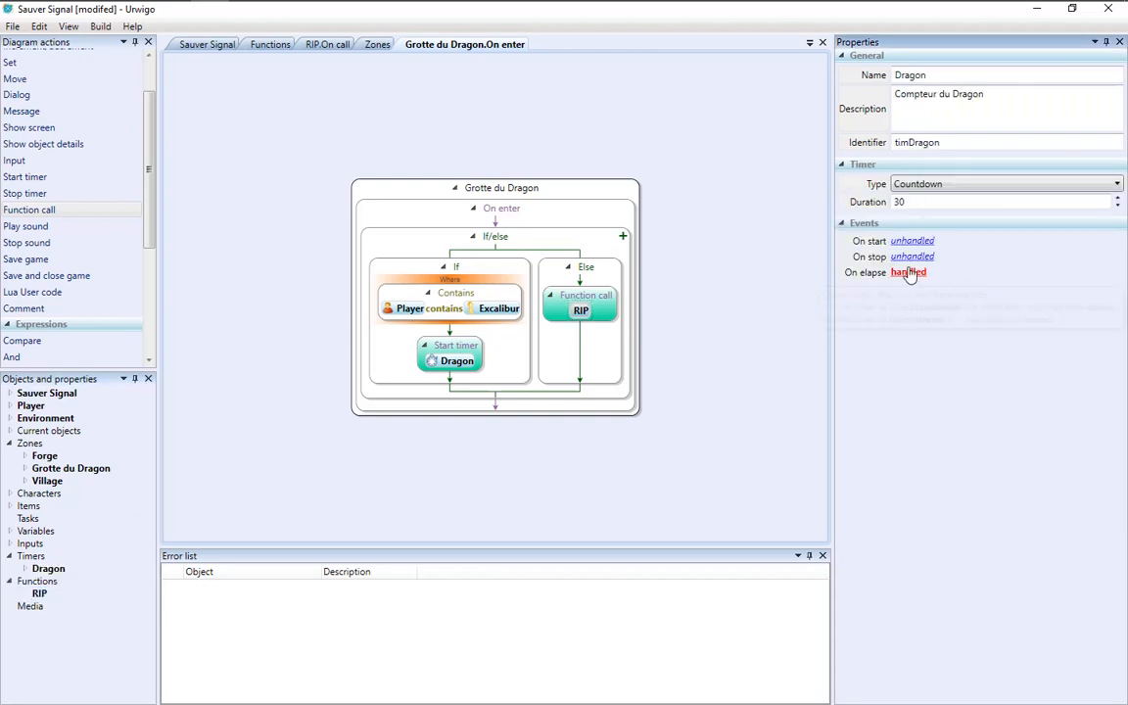
pyautogui.click(519, 308)
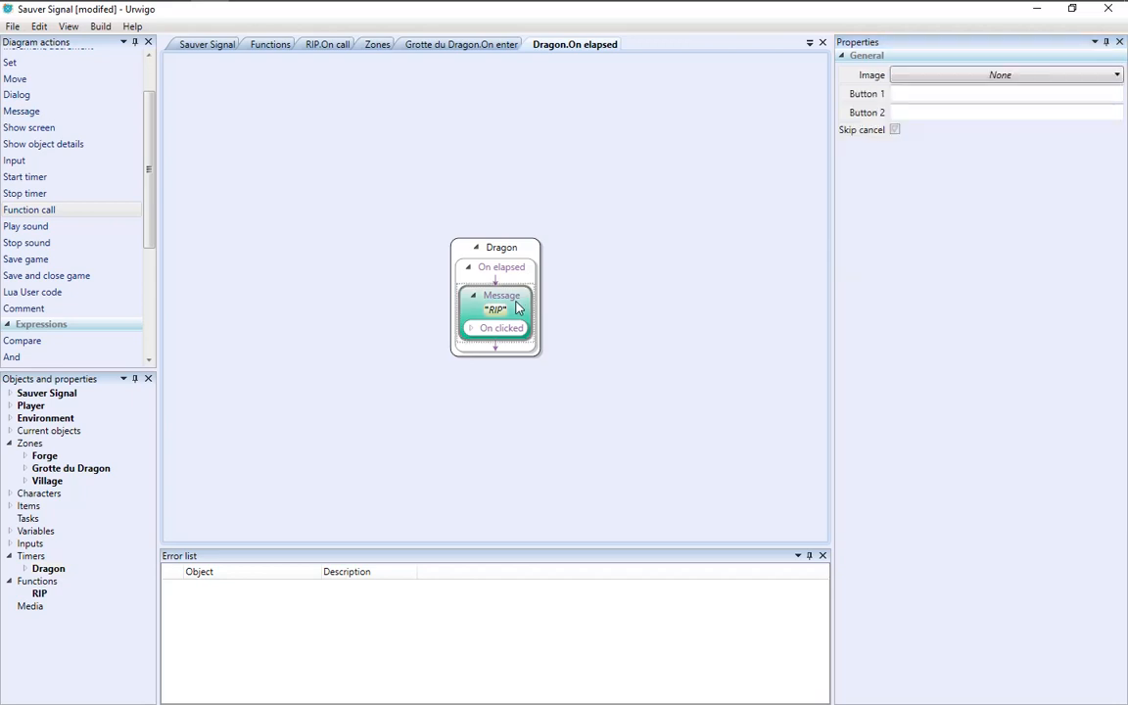
pyautogui.press('Delete')
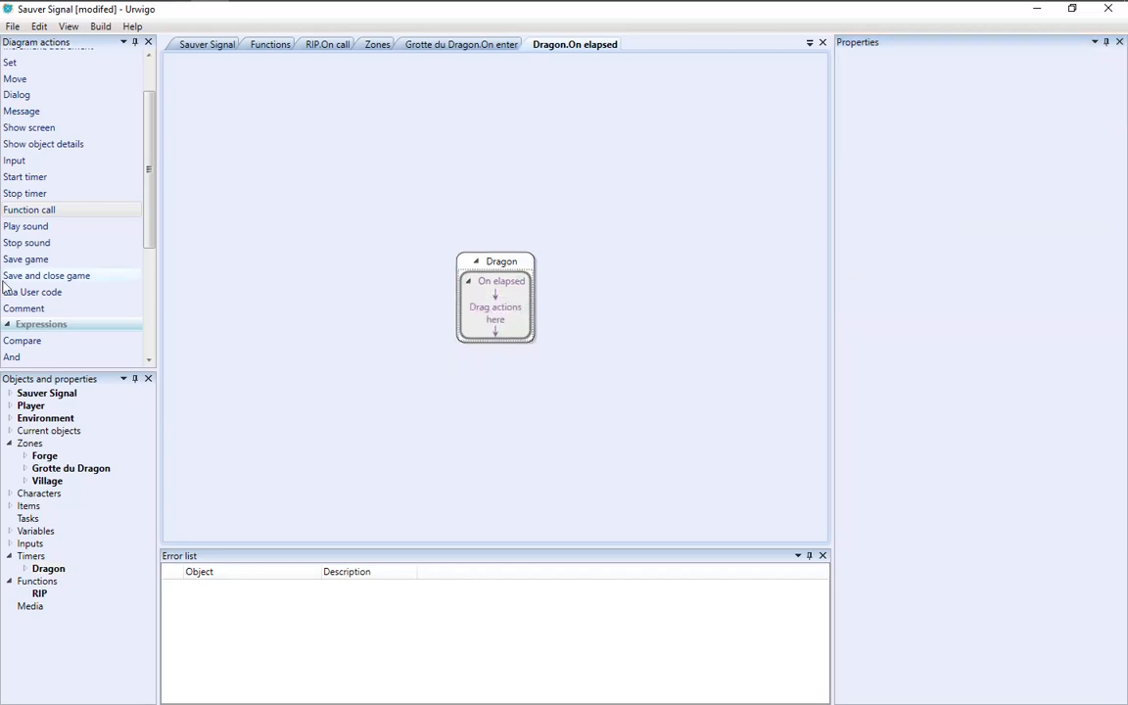
pyautogui.moveTo(19, 211); pyautogui.dragTo(499, 327)
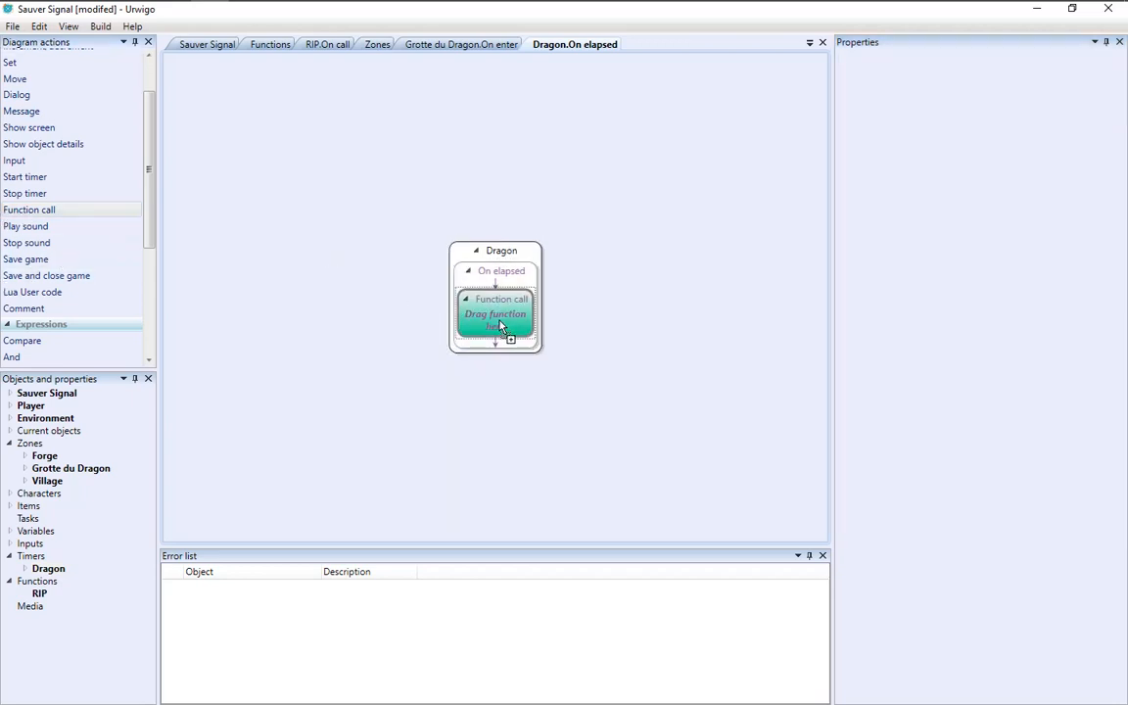
pyautogui.moveTo(37, 595); pyautogui.dragTo(502, 330)
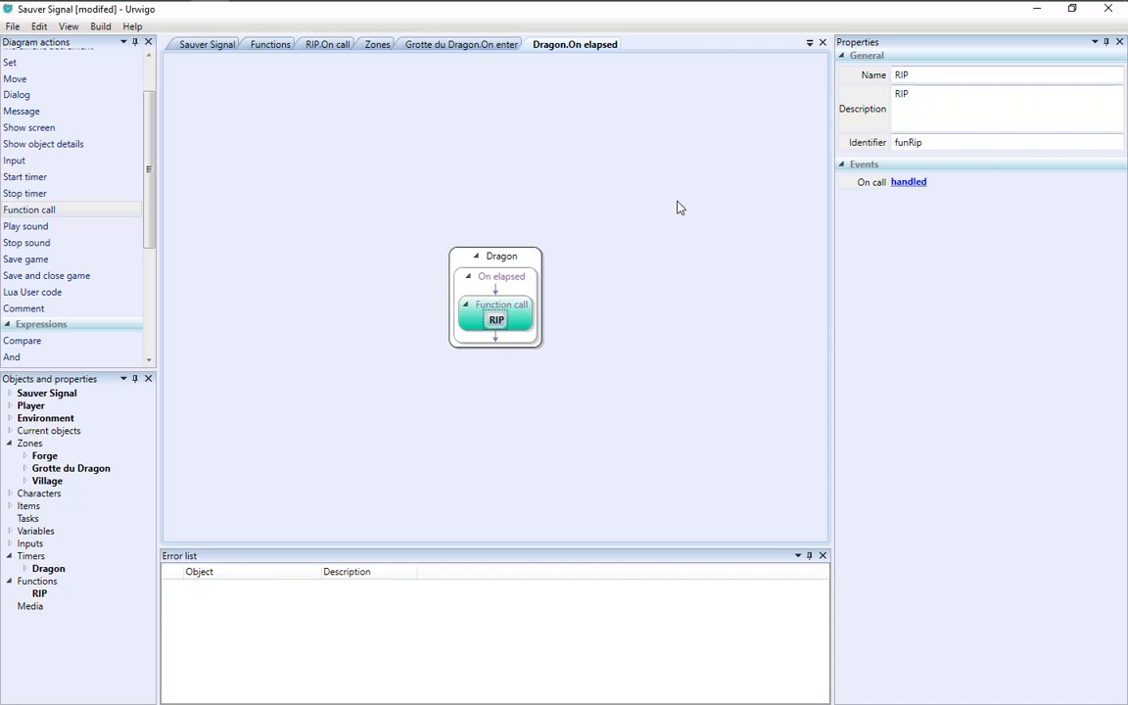
# - Run the project in the emulator, start the Sauver Signal cartridge and dismiss its "Bonjour Signal" greeting
pyautogui.press('F5')
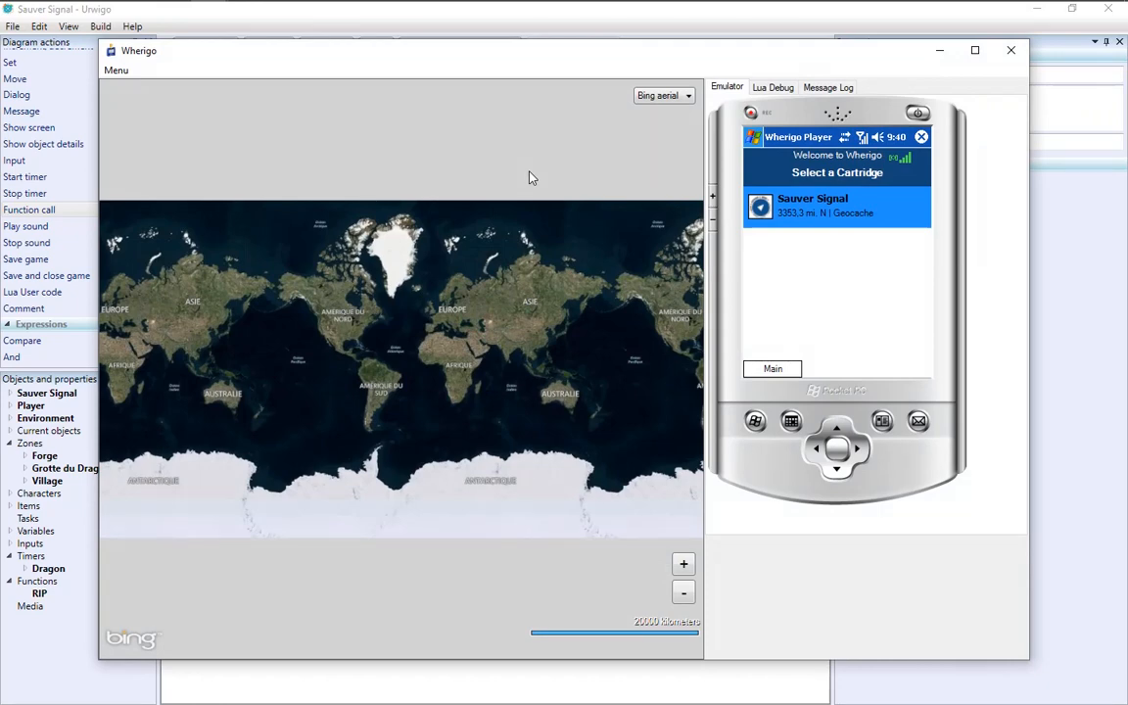
pyautogui.click(832, 214)
pyautogui.click(837, 344)
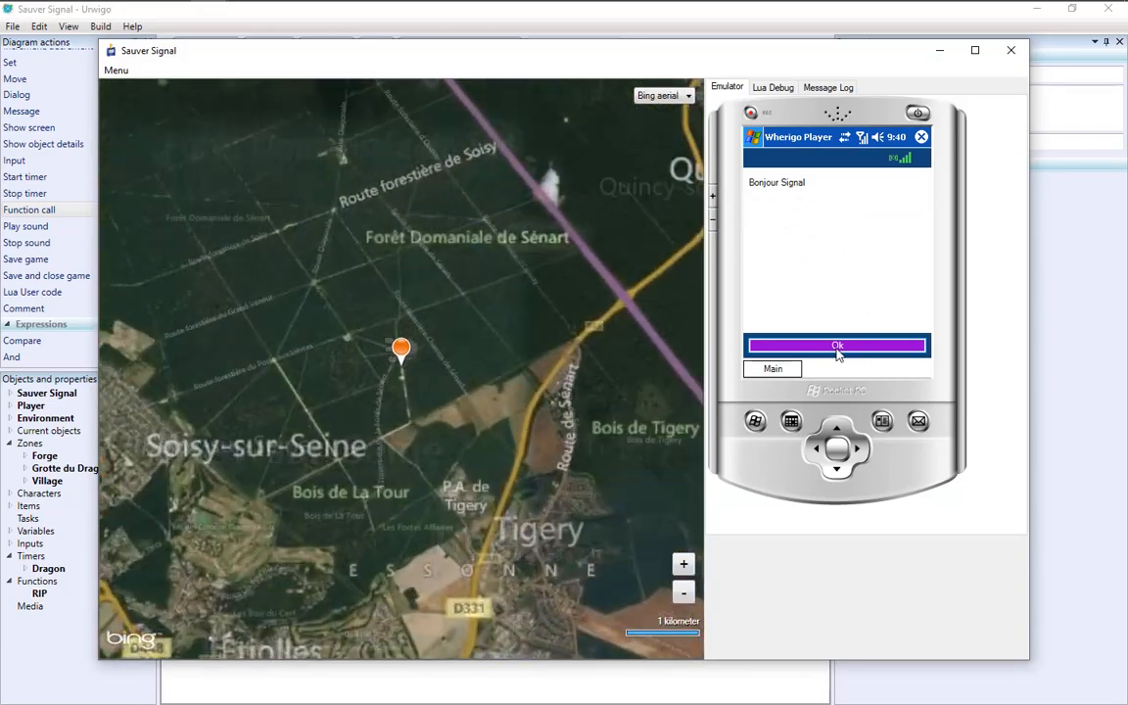
pyautogui.click(837, 347)
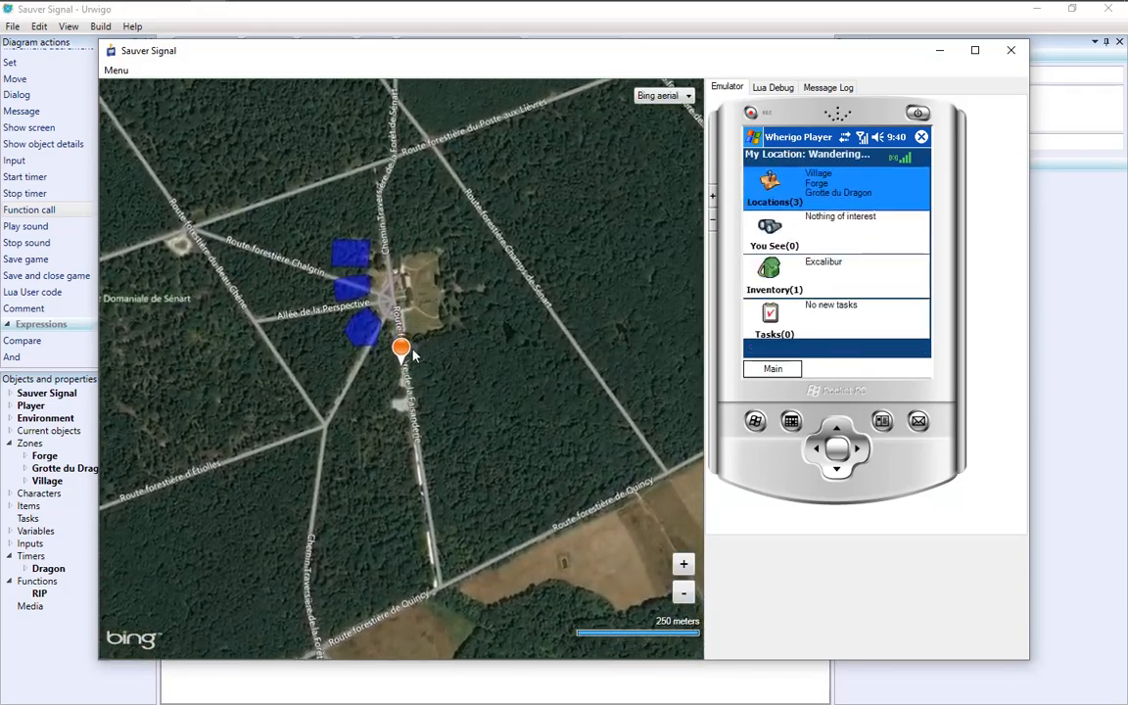
# - Test the RIP function by moving the player into the Grotte du Dragon zone and acknowledging its messages, and close the emulator without saving the game
pyautogui.moveTo(400, 279)
pyautogui.mouseDown()
pyautogui.moveTo(393, 225)
pyautogui.moveTo(358, 238)
pyautogui.mouseUp()
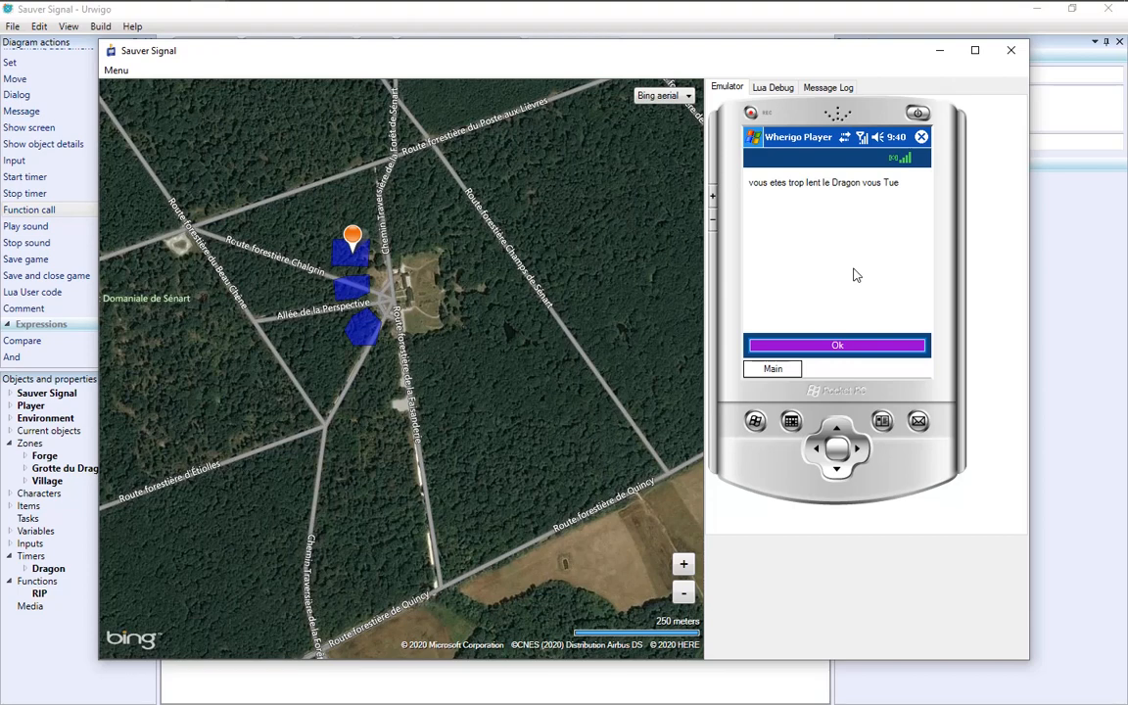
pyautogui.click(842, 348)
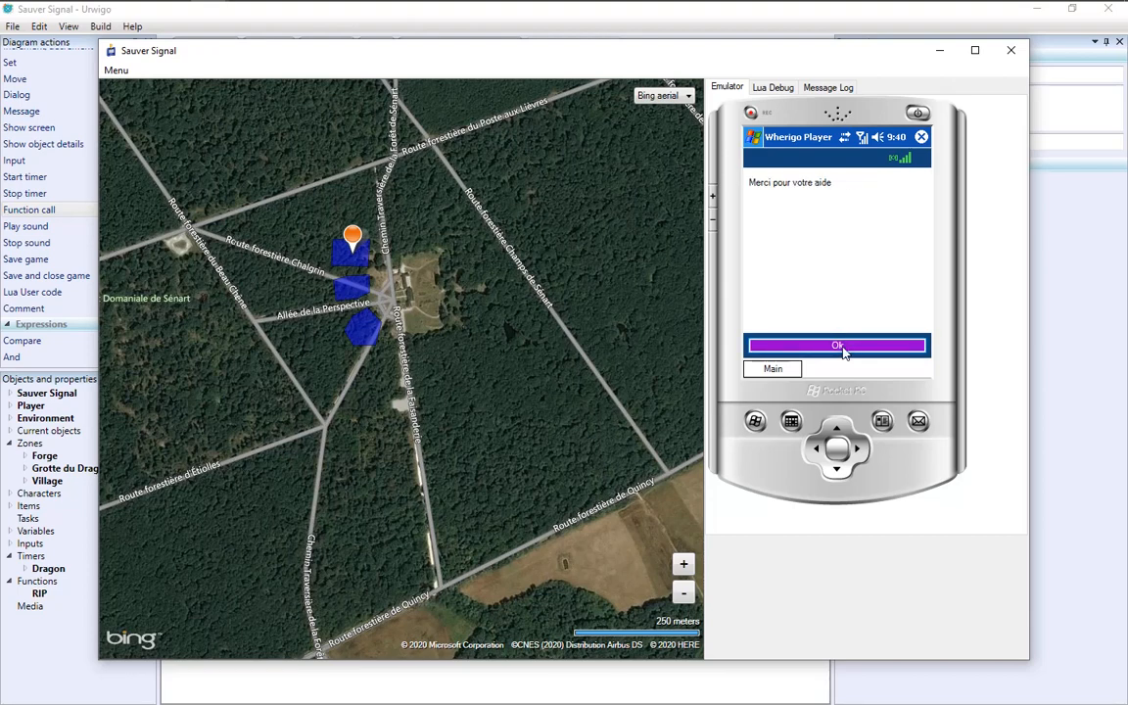
pyautogui.click(842, 349)
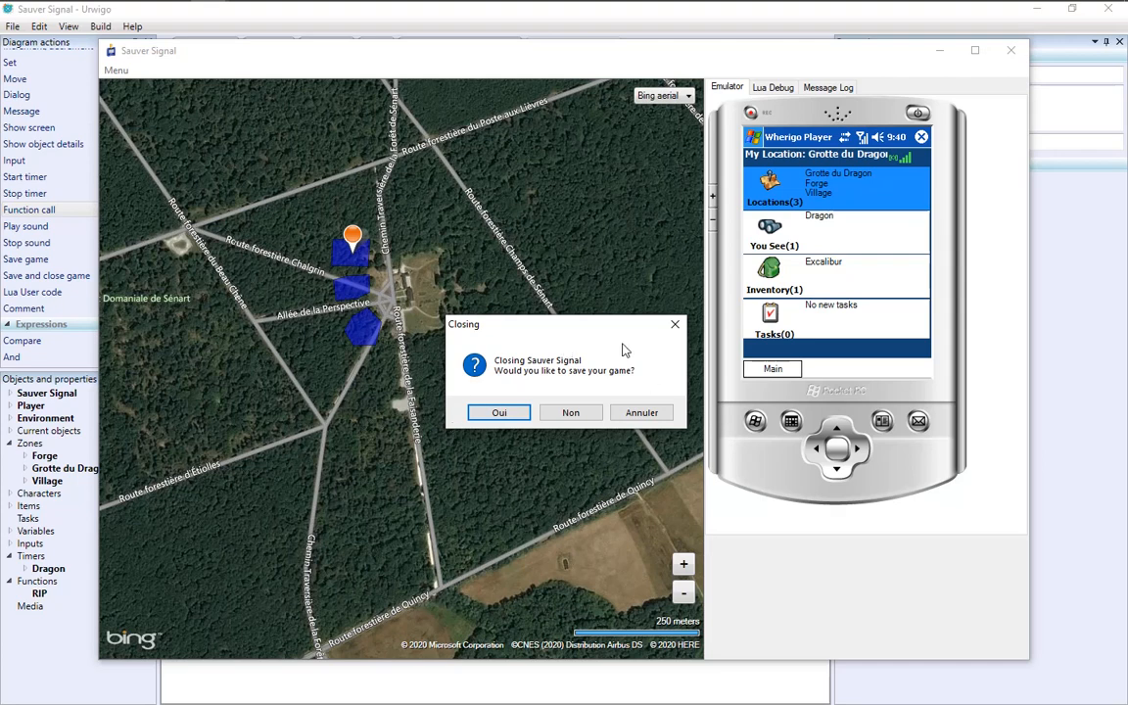
pyautogui.click(571, 412)
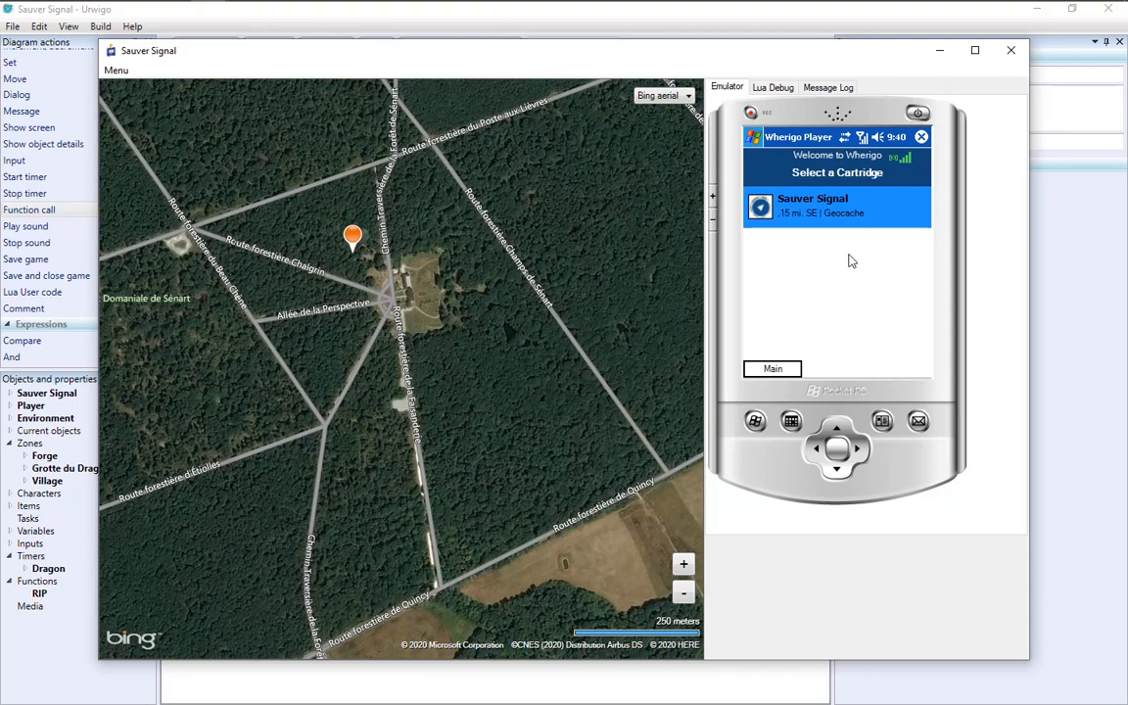
pyautogui.click(1009, 51)
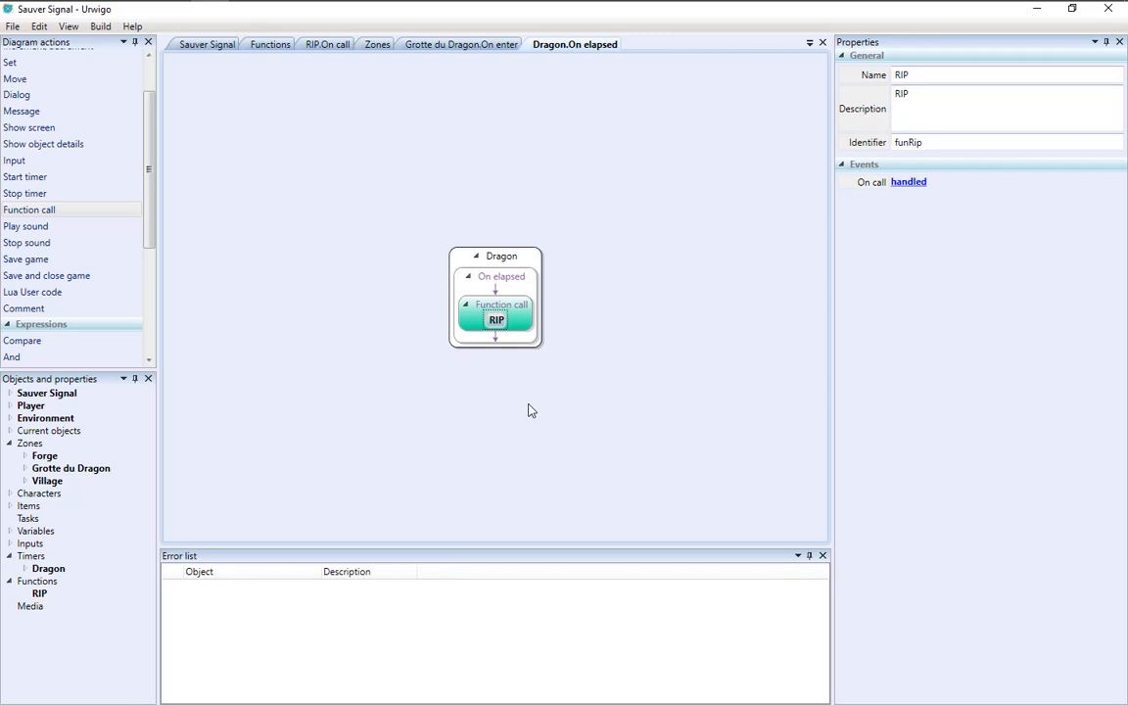